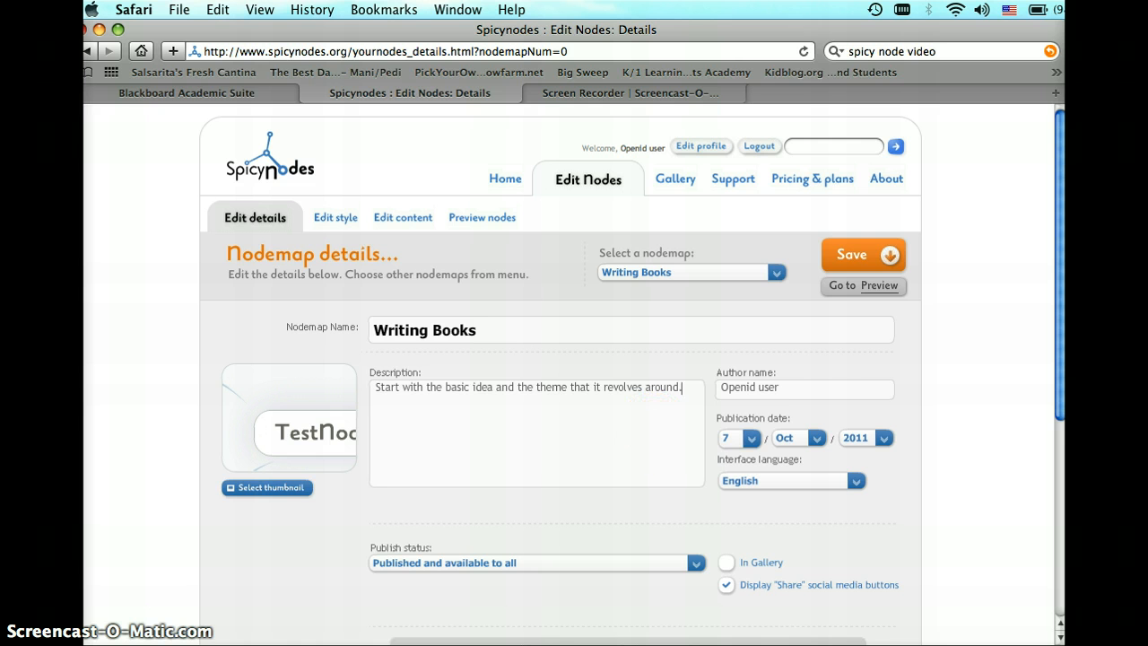
- Set the nodemap's thumbnail to a snapshot centred on the Content node and save that view
left_click(259, 488)
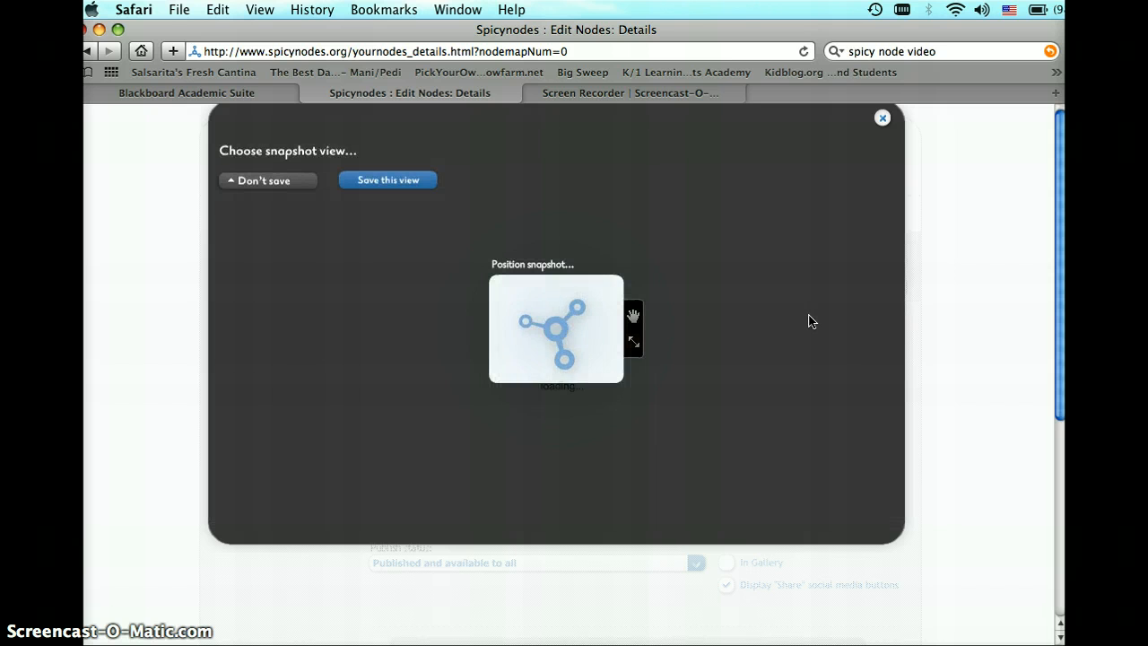
left_click(515, 356)
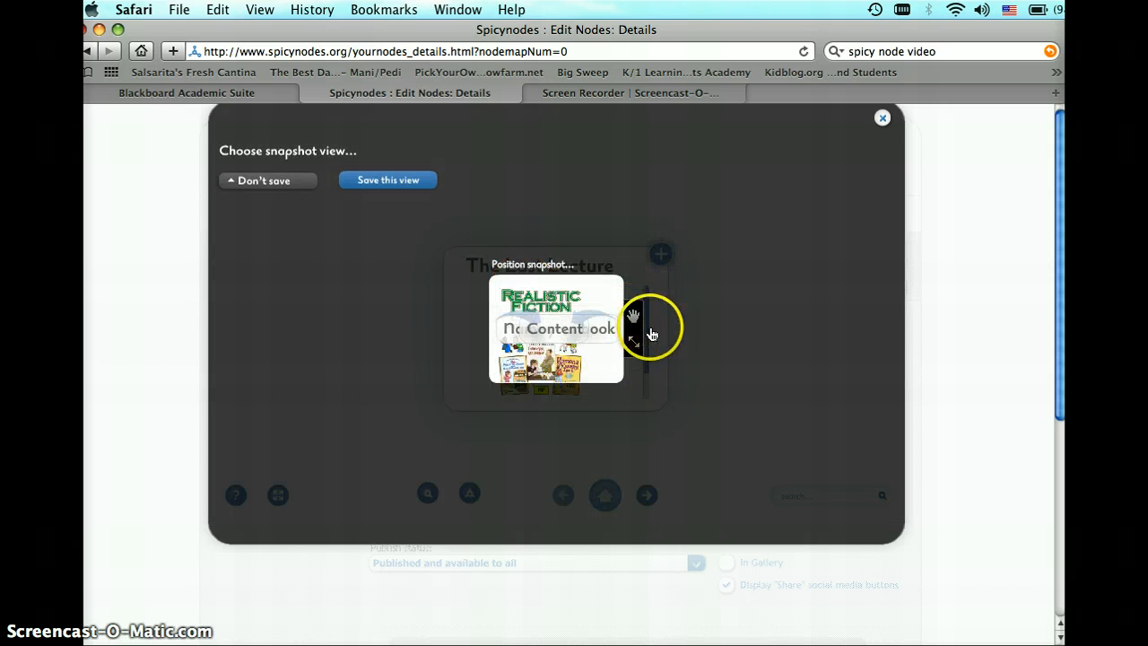
left_click_drag(653, 325, 344, 303)
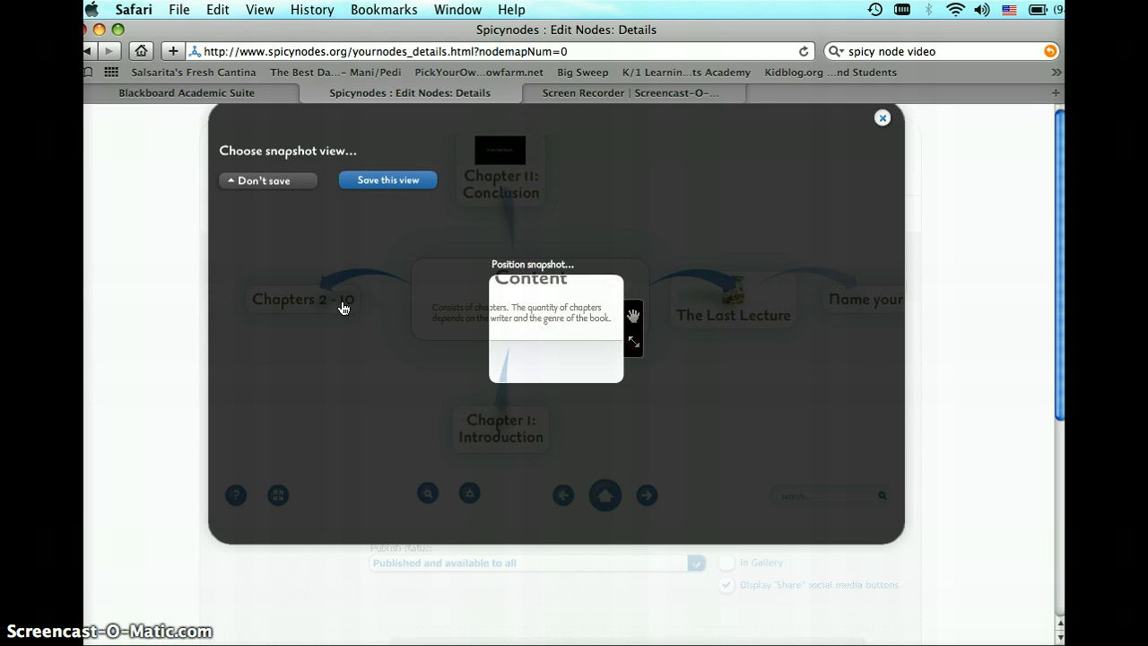
left_click(489, 275)
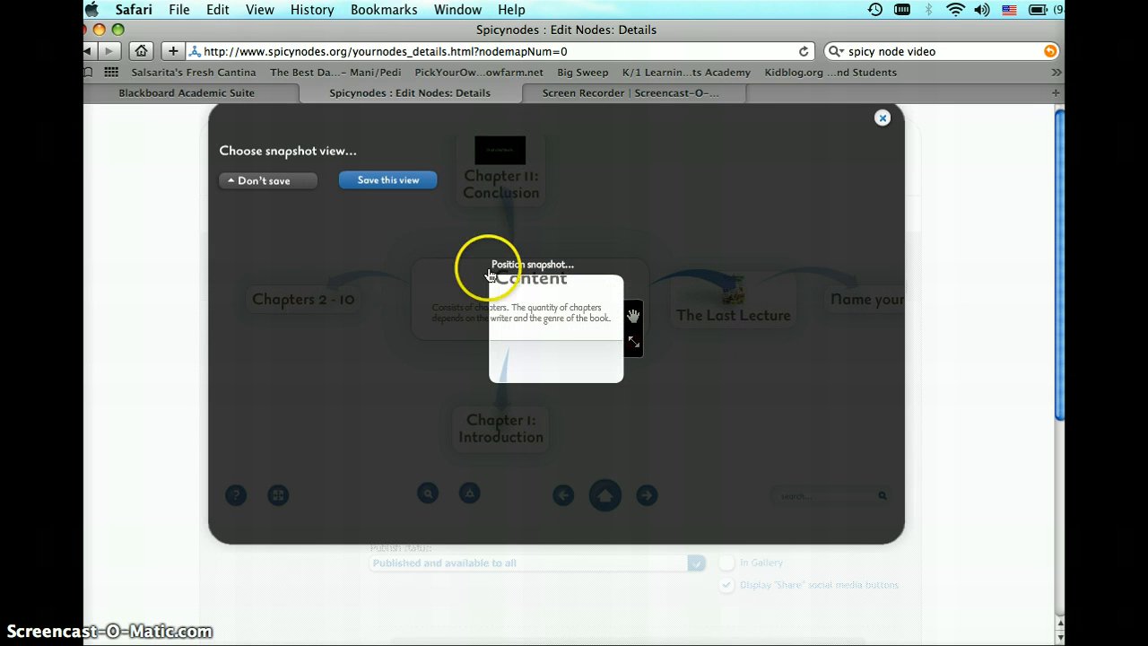
left_click(413, 184)
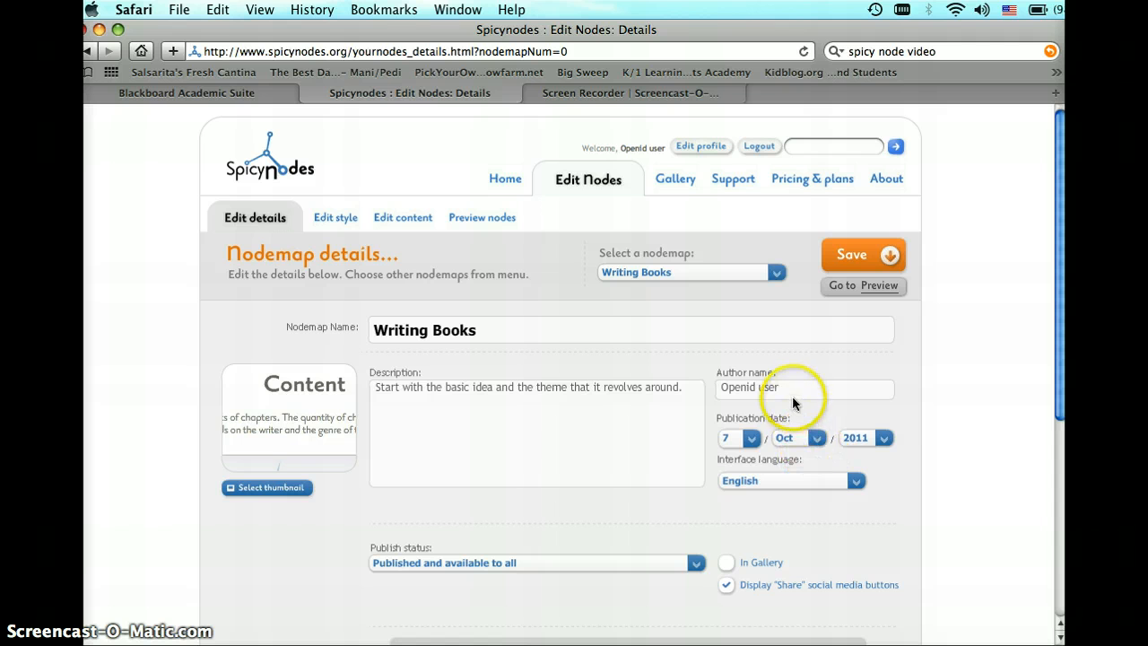
- Keep the author name as it is and save the Writing Books nodemap details before leaving the page
left_click_drag(789, 387, 646, 378)
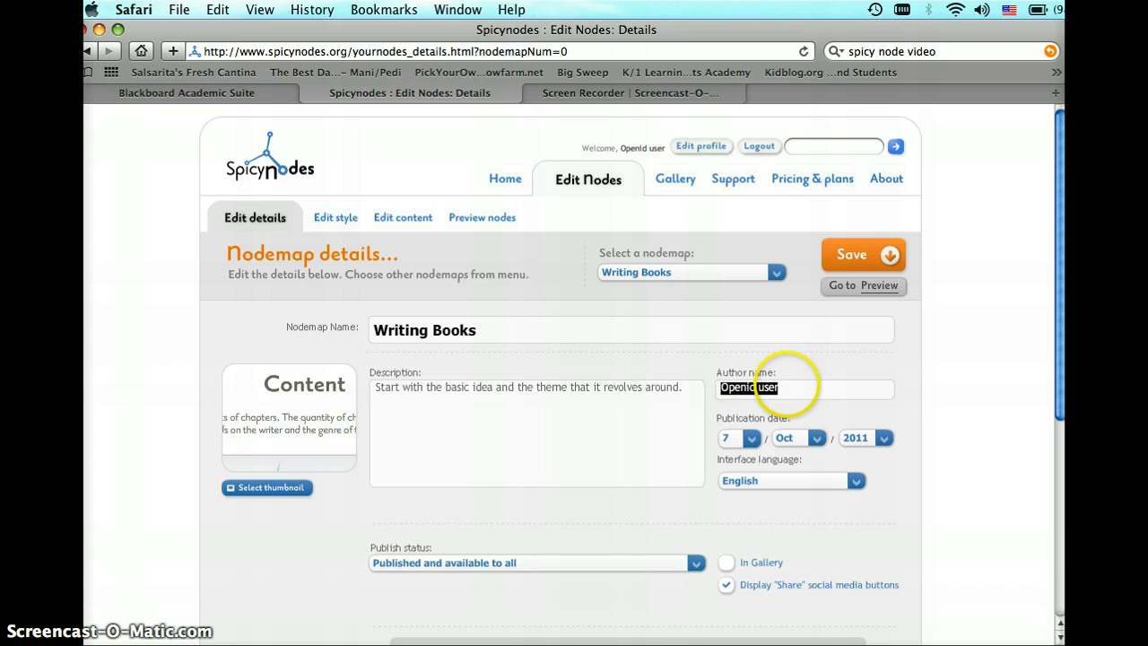
left_click(786, 386)
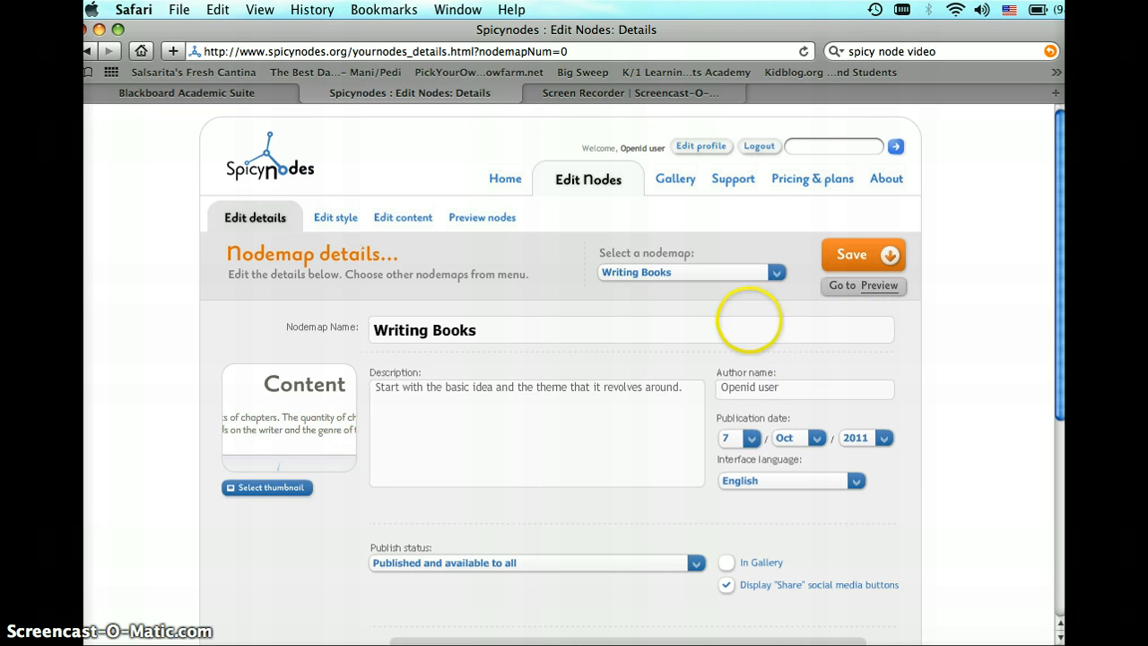
left_click(325, 218)
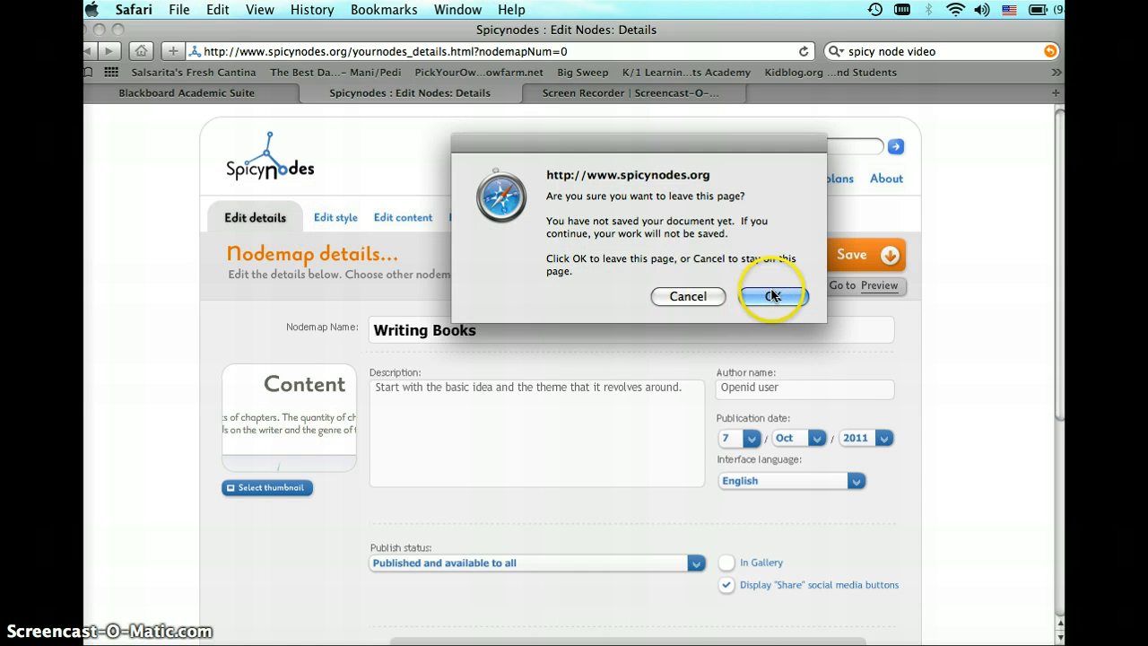
left_click(686, 297)
left_click(850, 255)
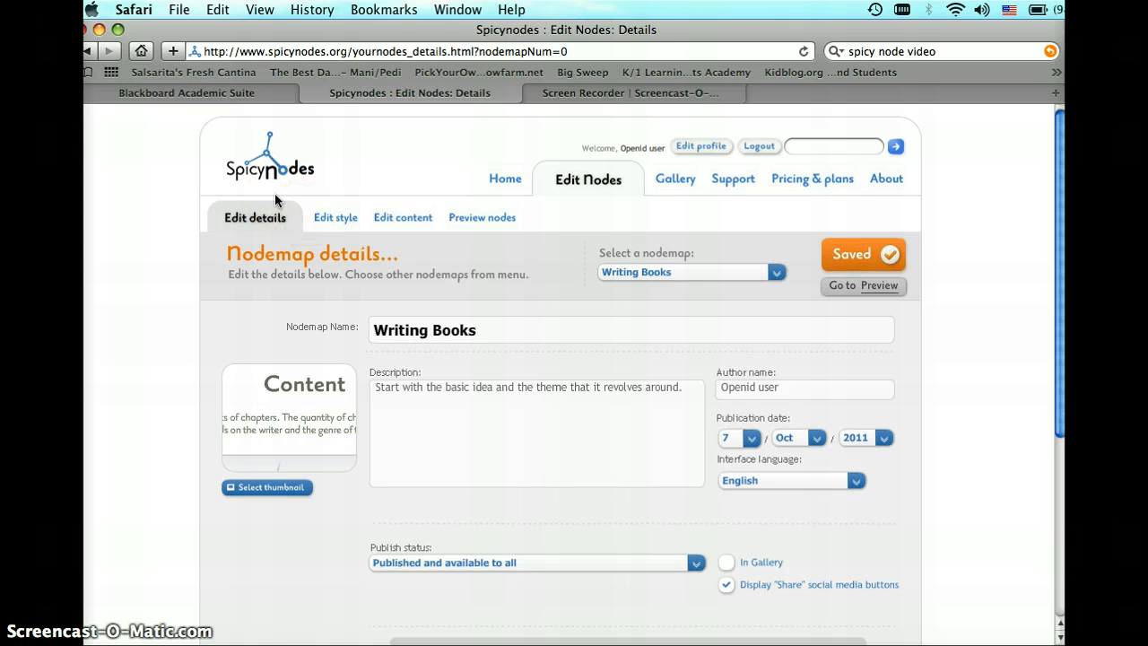
- Open style editing for the Writing Books nodemap, letting the slow page script continue
left_click(626, 274)
left_click(343, 221)
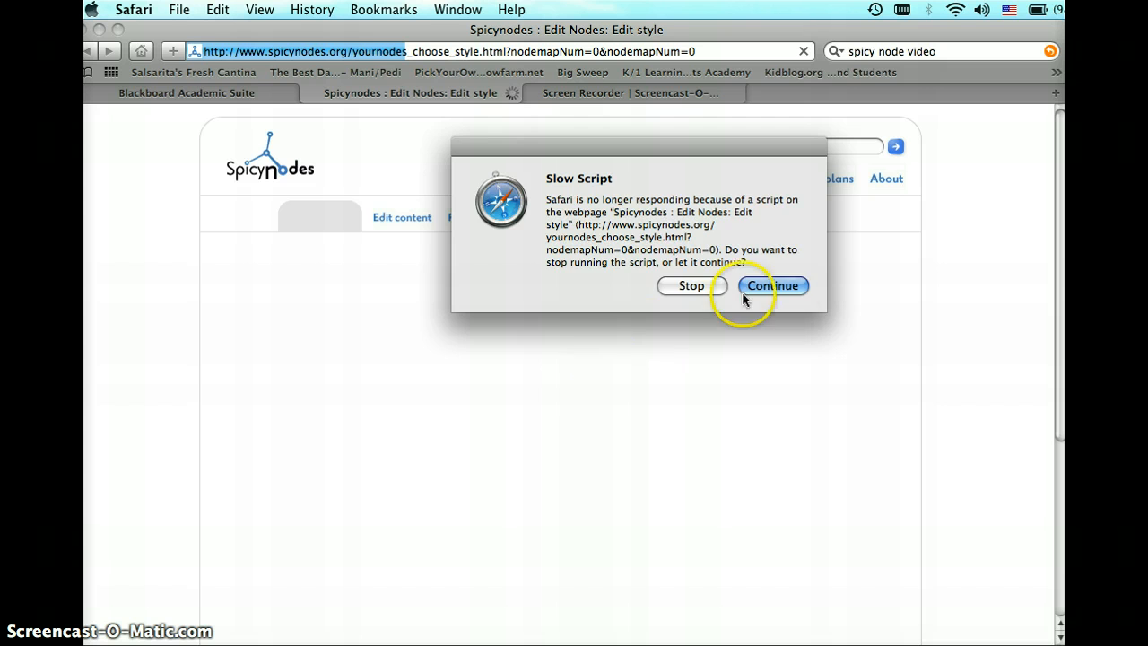
left_click(787, 287)
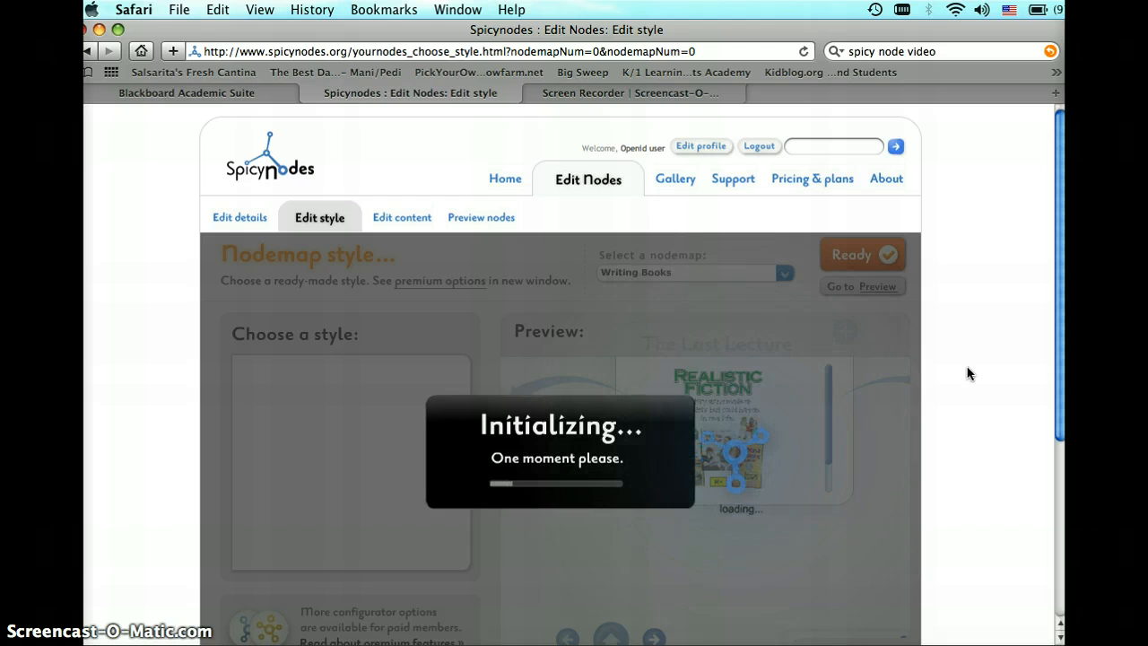
left_click(880, 364)
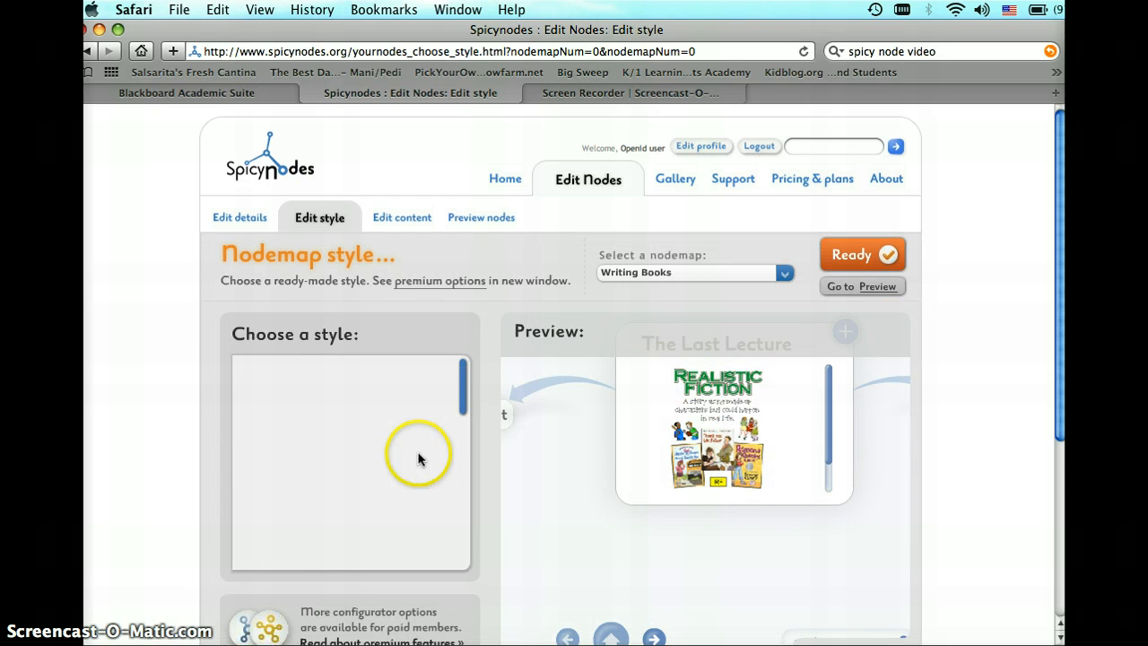
- Browse the ready-made styles and try the violet-blue one on the nodemap
left_click_drag(462, 397, 463, 436)
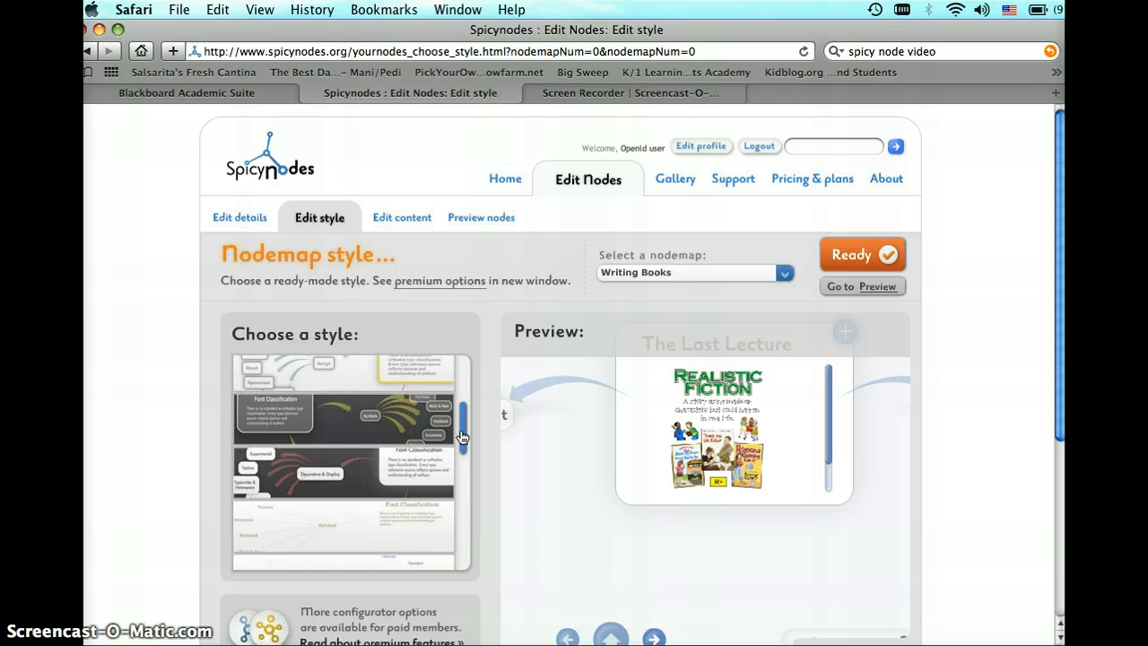
left_click_drag(462, 437, 463, 387)
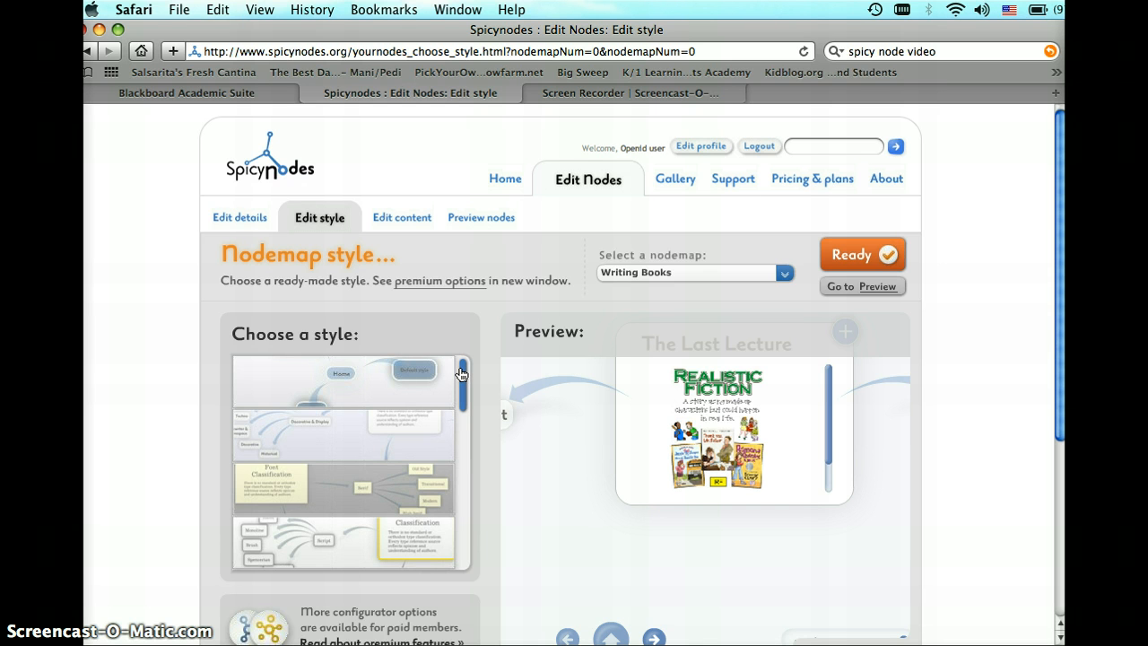
left_click_drag(464, 374, 457, 458)
left_click(444, 454)
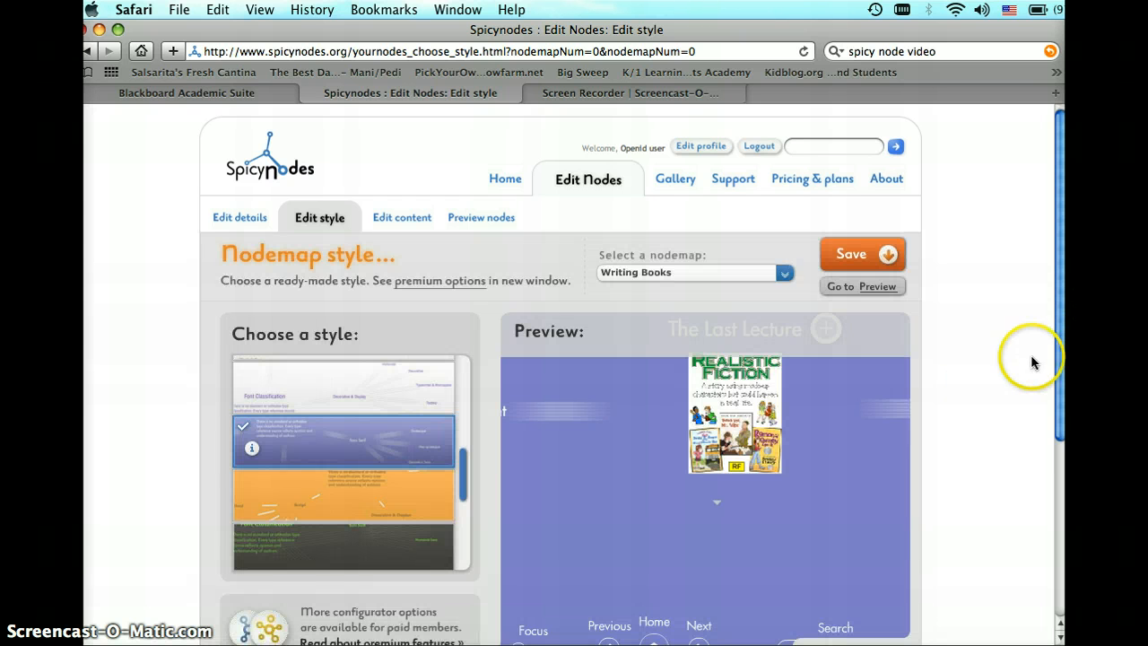
- Try the dark style with orange hand-drawn circles and zoom its preview out to the minimum
left_click_drag(1060, 348, 1062, 395)
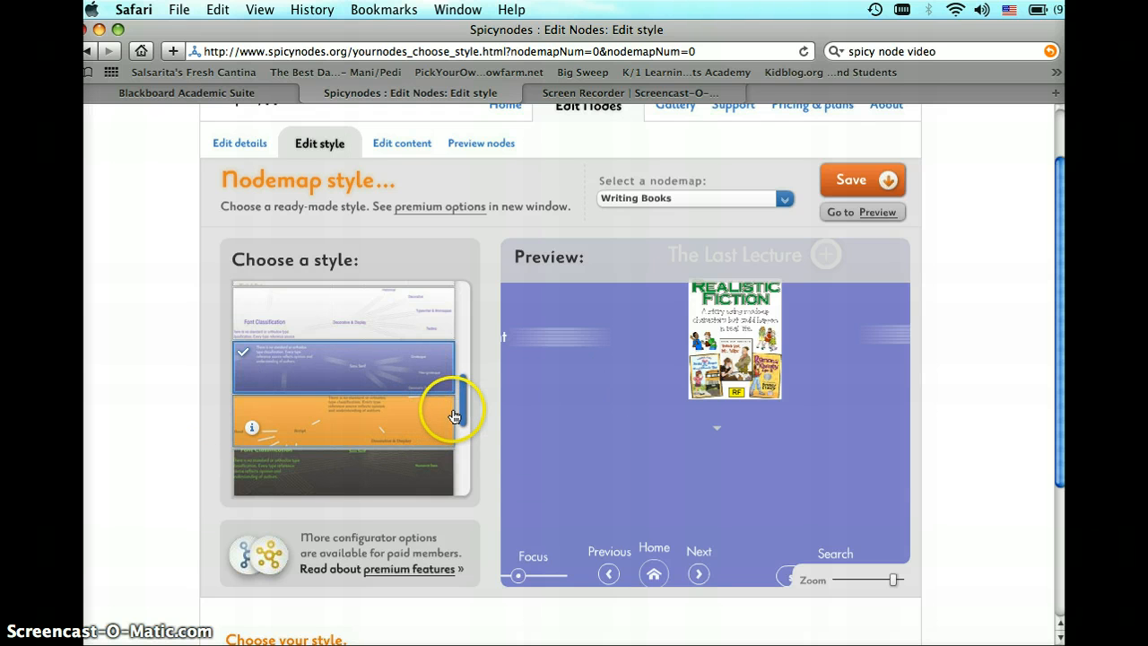
left_click_drag(462, 405, 455, 472)
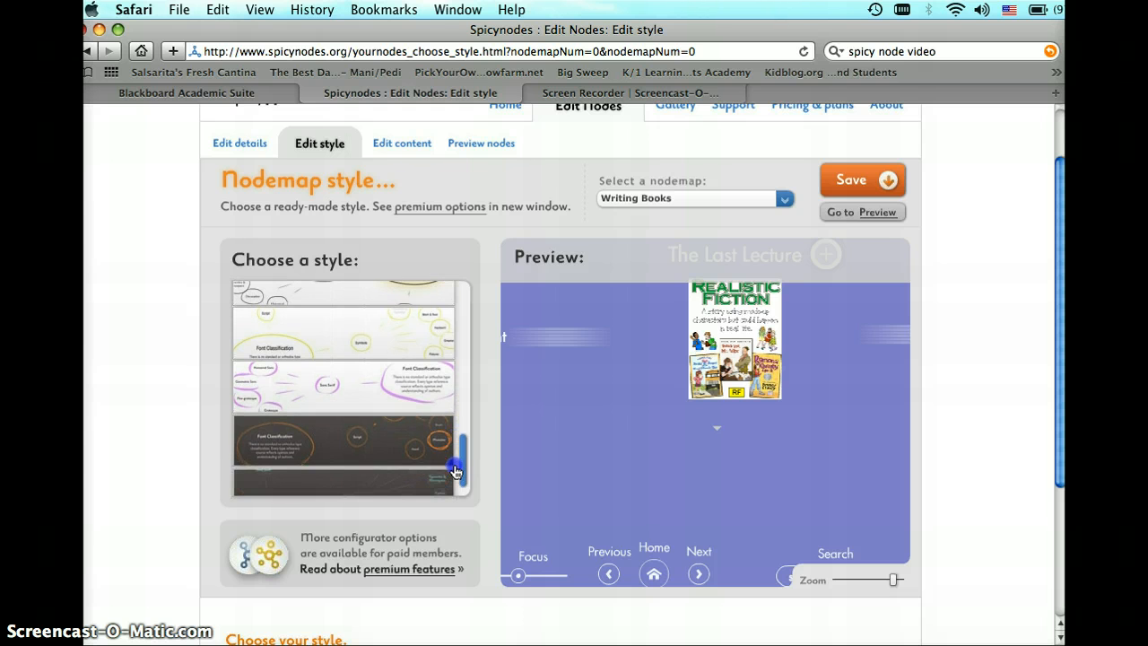
left_click(410, 423)
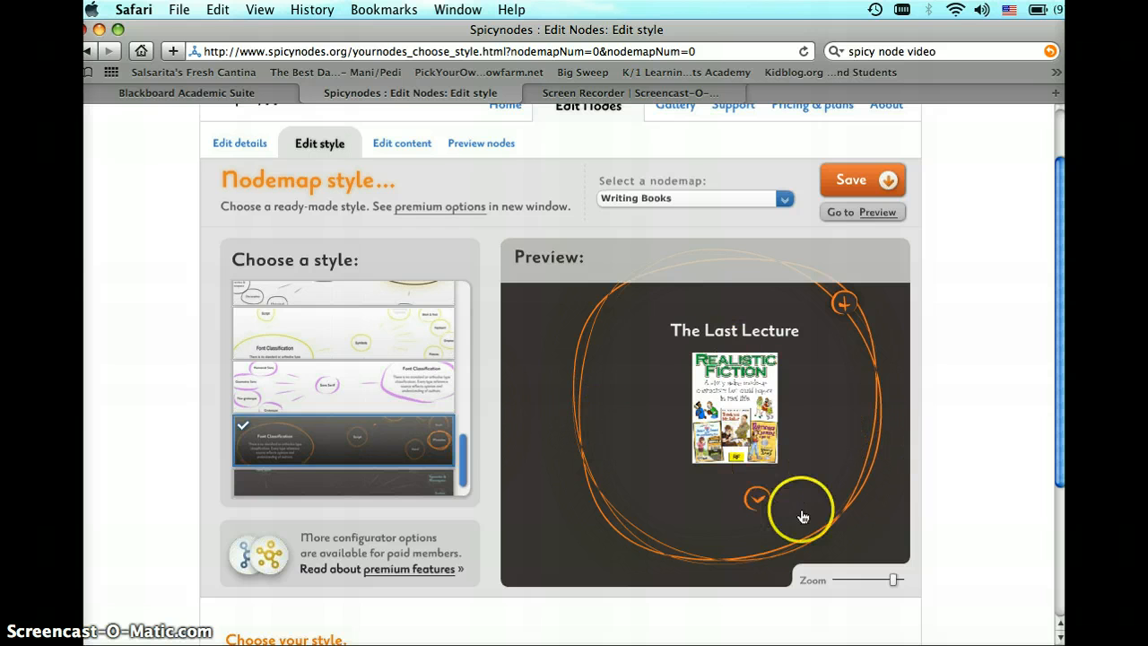
left_click_drag(892, 583, 822, 588)
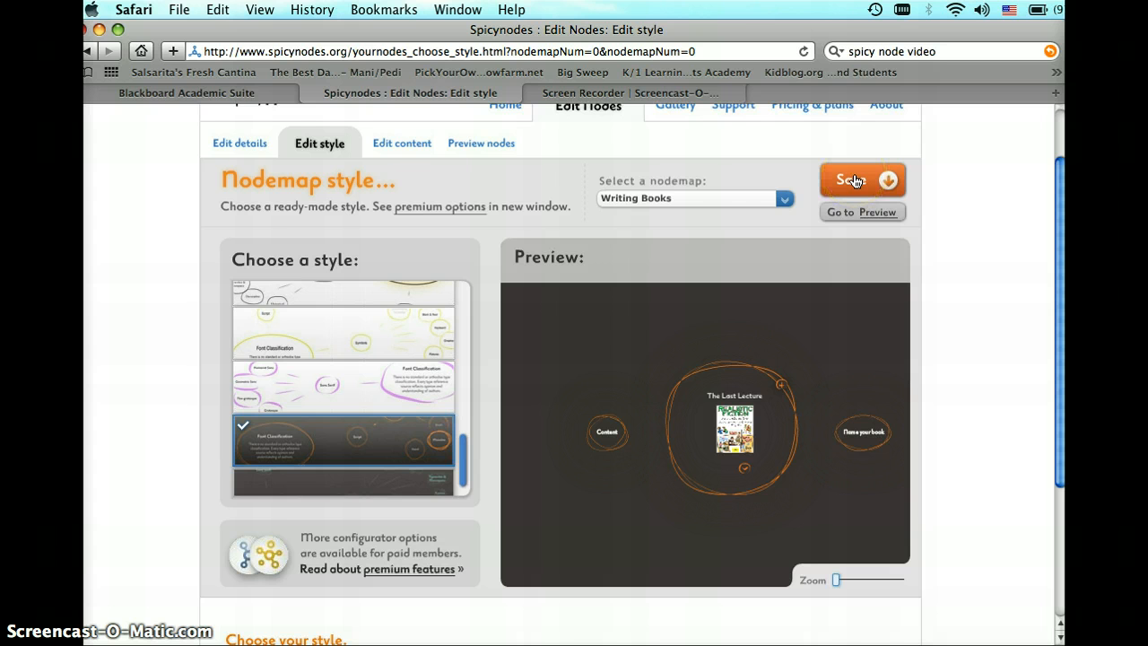
- Apply the white style with purple hand-drawn outlines, check it in the zoomed-out preview, and save the nodemap style
left_click(341, 387)
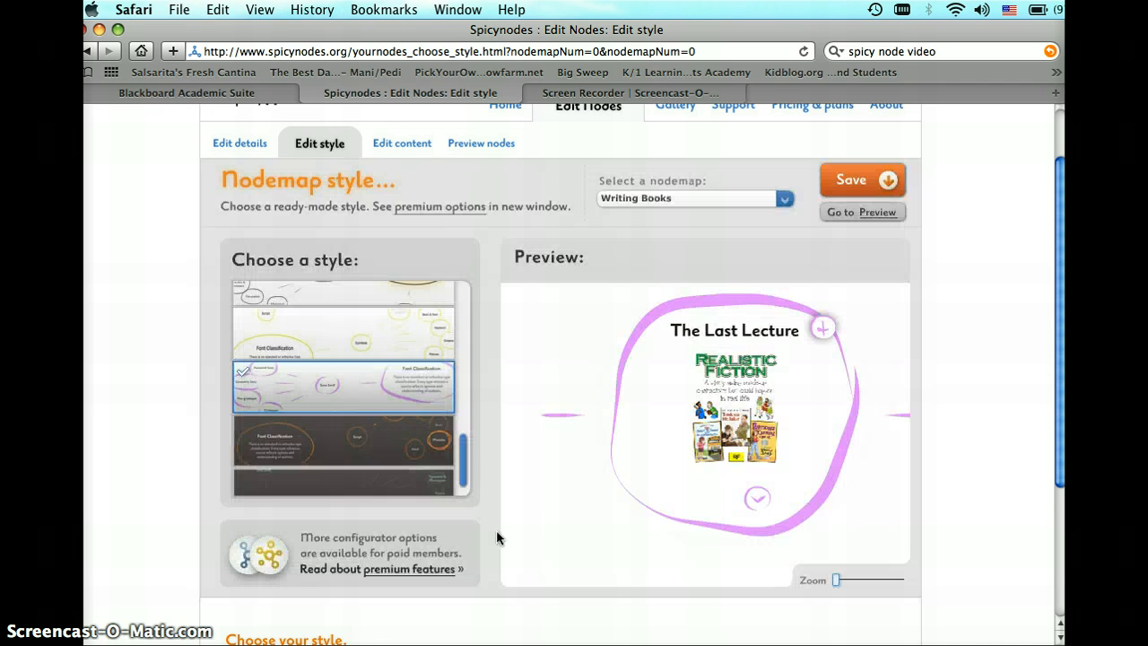
left_click(868, 477)
mouse_move(835, 580)
left_mouse_down()
mouse_move(886, 580)
mouse_move(817, 582)
left_mouse_up()
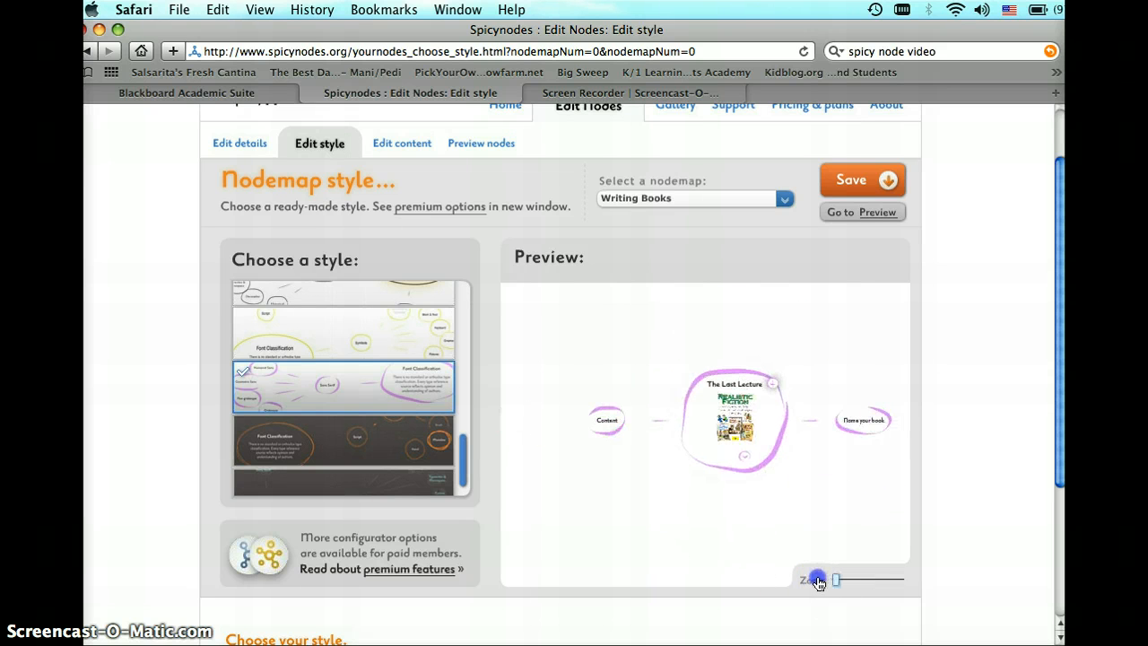
left_click(852, 179)
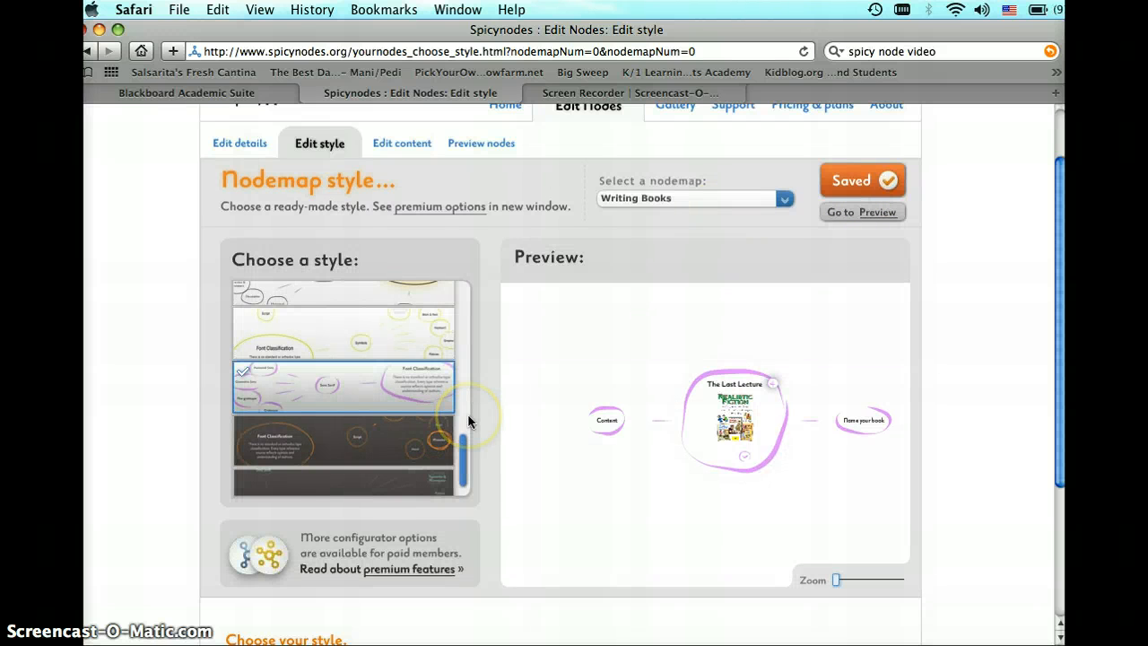
- Open the nodemap's content outline, then collapse and re-expand the root node's branch
left_click(408, 153)
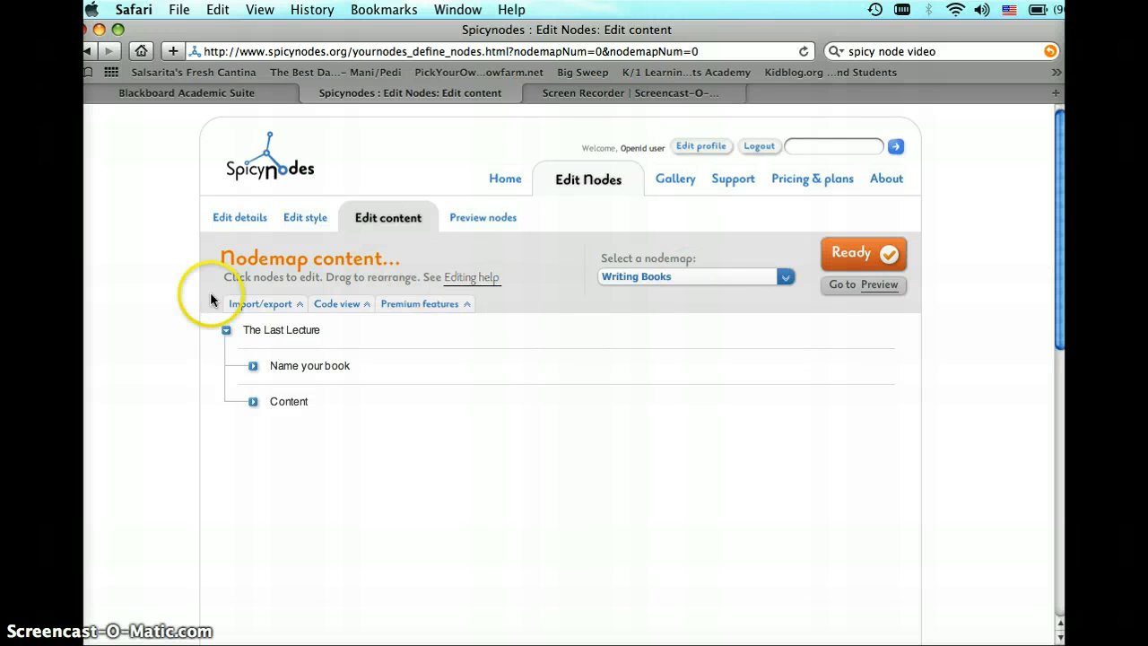
left_click(230, 338)
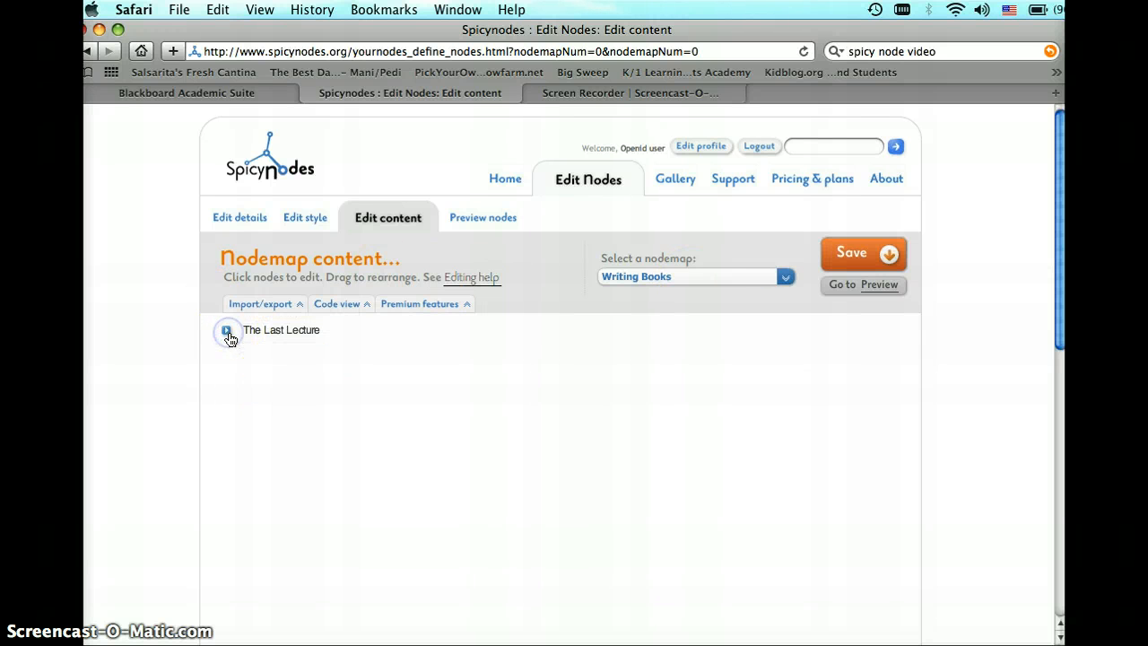
left_click(228, 338)
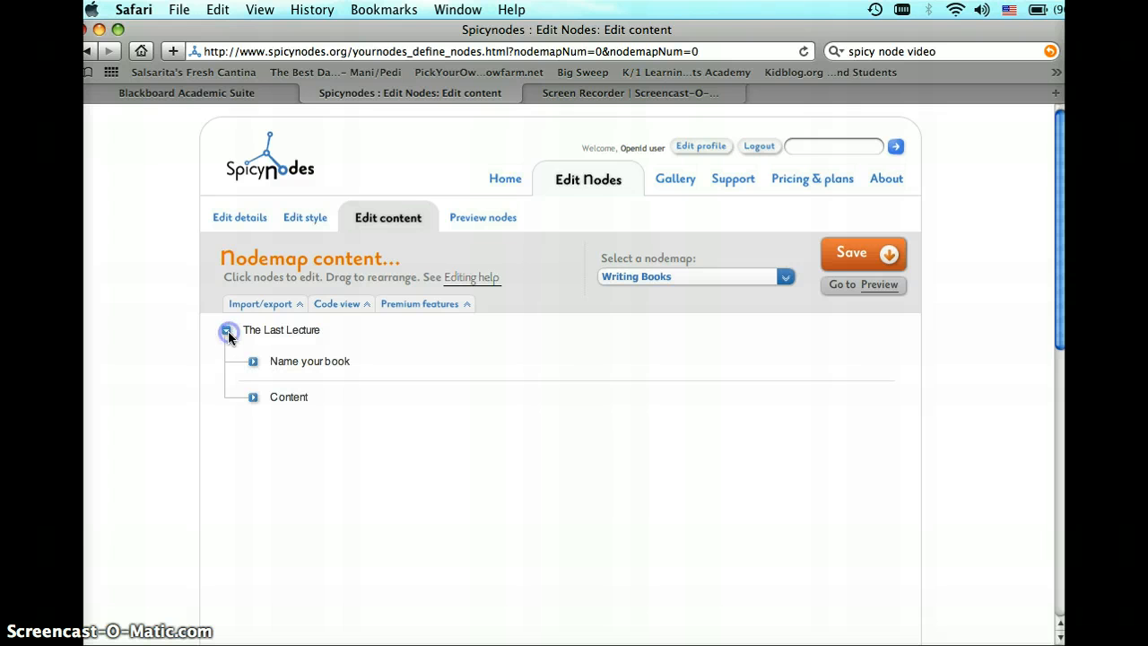
- Rename the nodemap's root node to "Title"
left_click(349, 332)
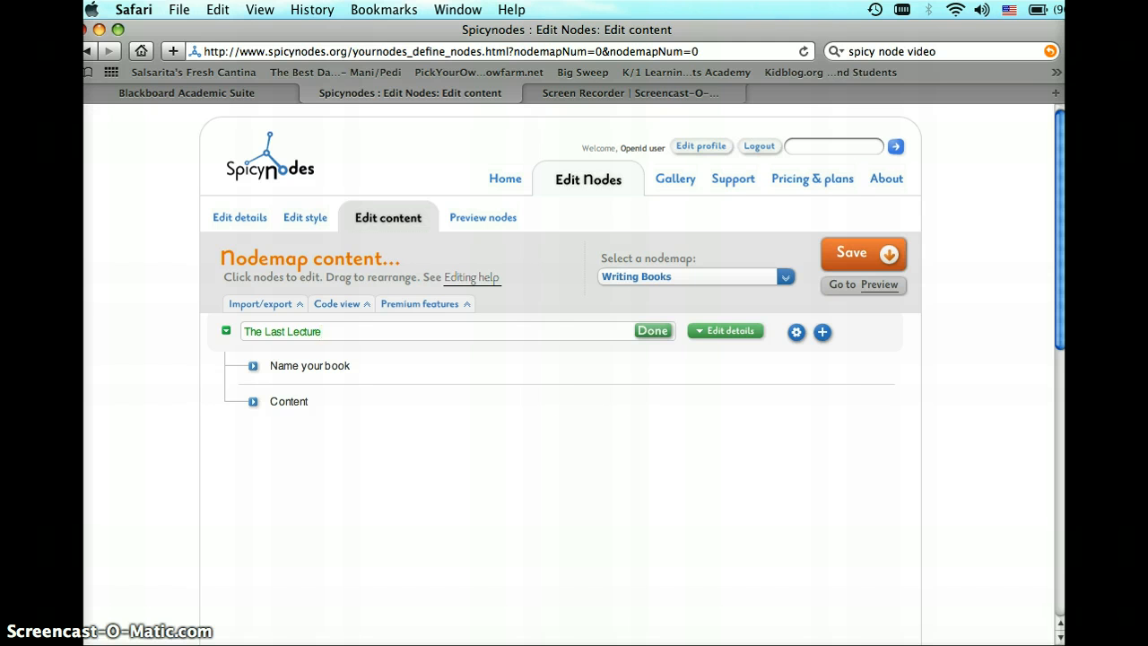
left_click_drag(344, 330, 209, 325)
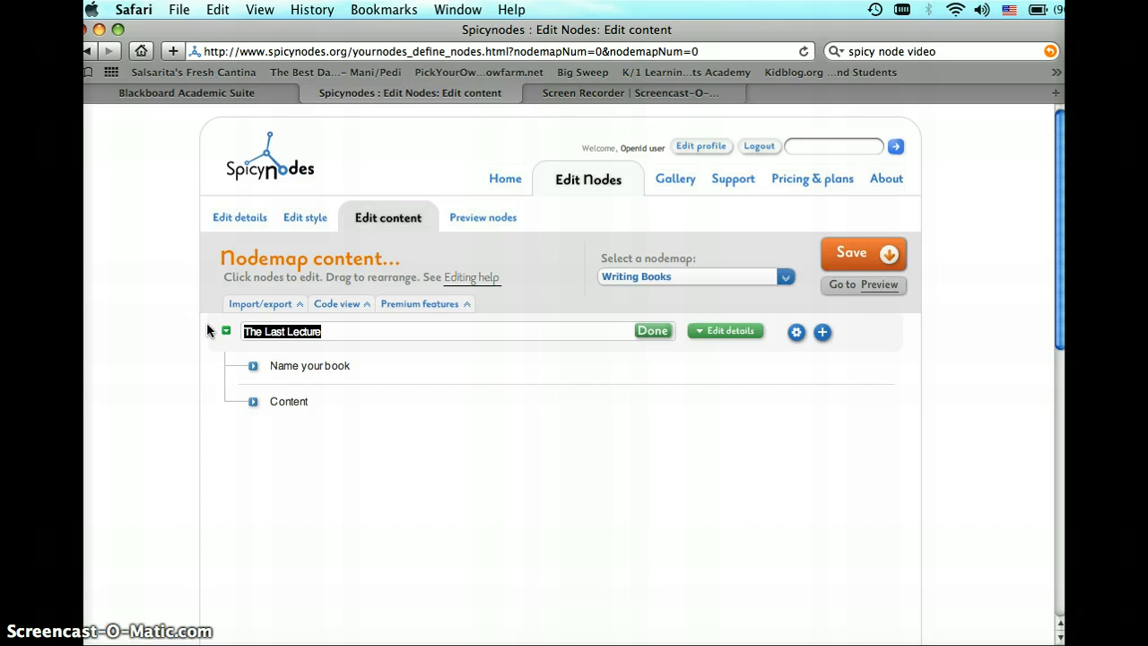
type("T")
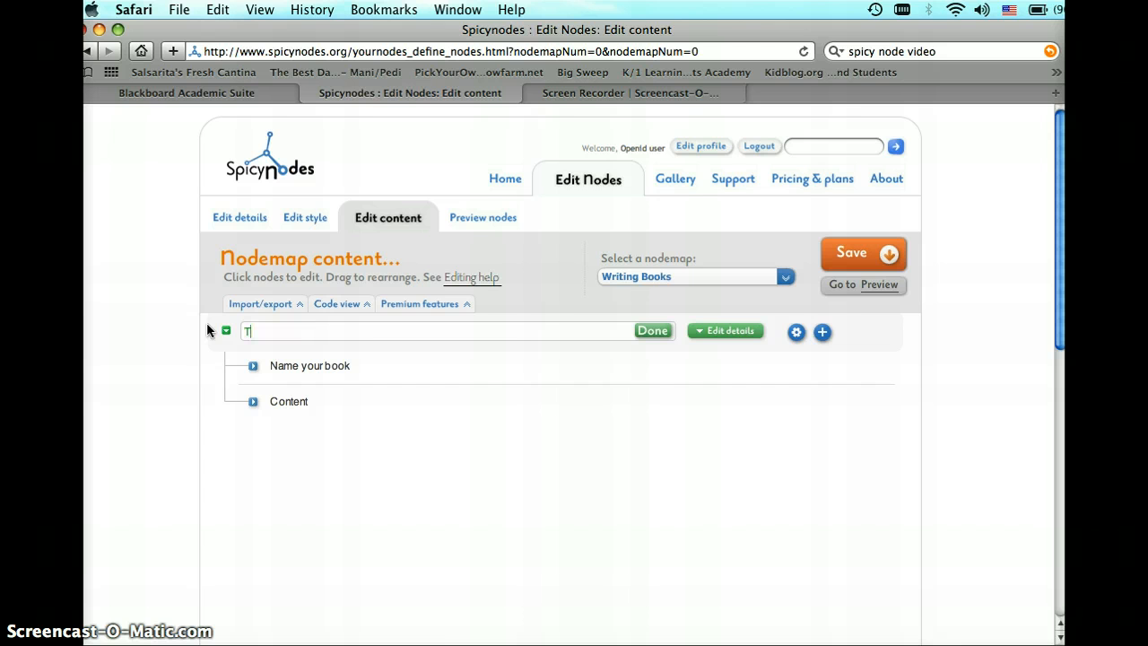
type("itle")
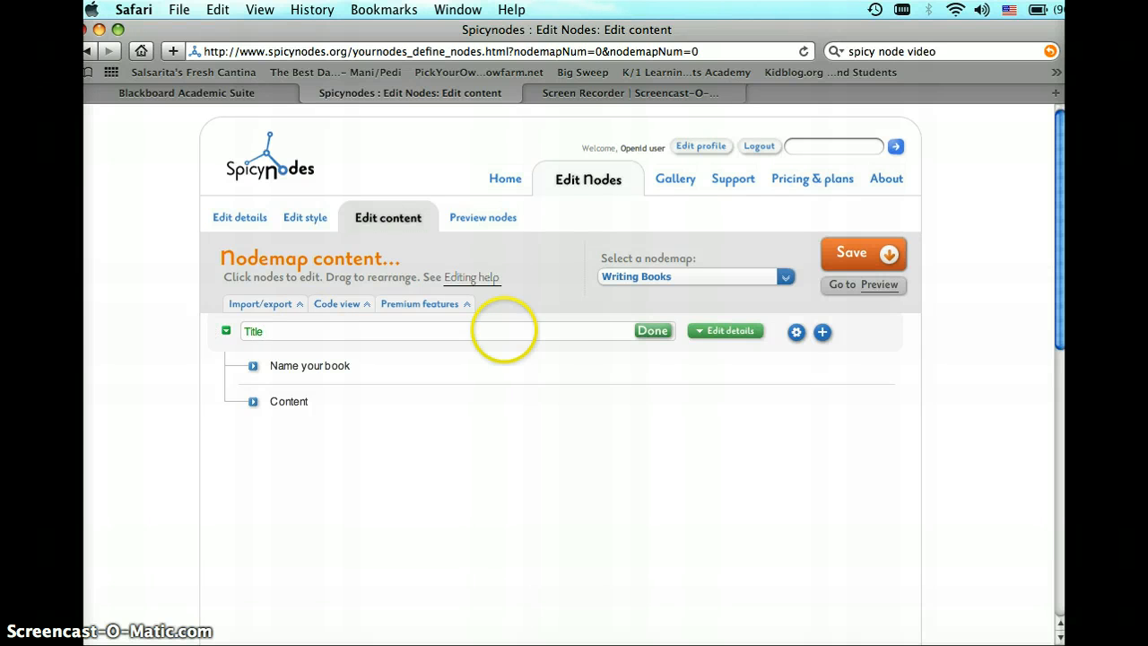
left_click(649, 332)
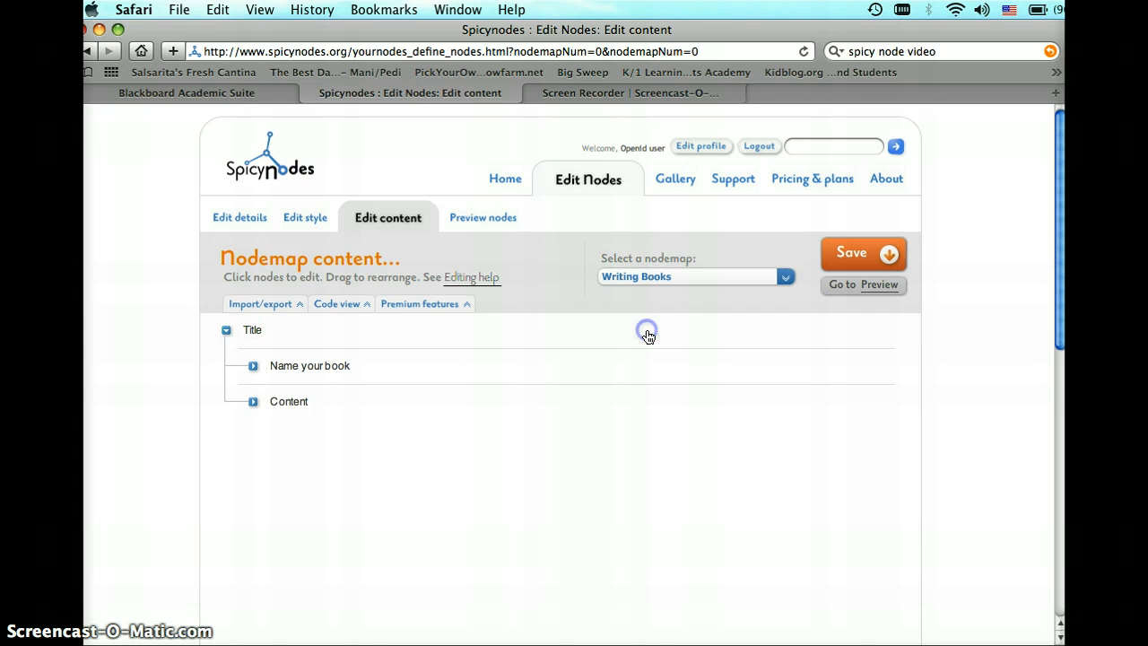
- Set the Title node's description to "Choose a genre and a topic. Example: nonfiction, mystery, etc."
mouse_move(678, 331)
left_click(724, 332)
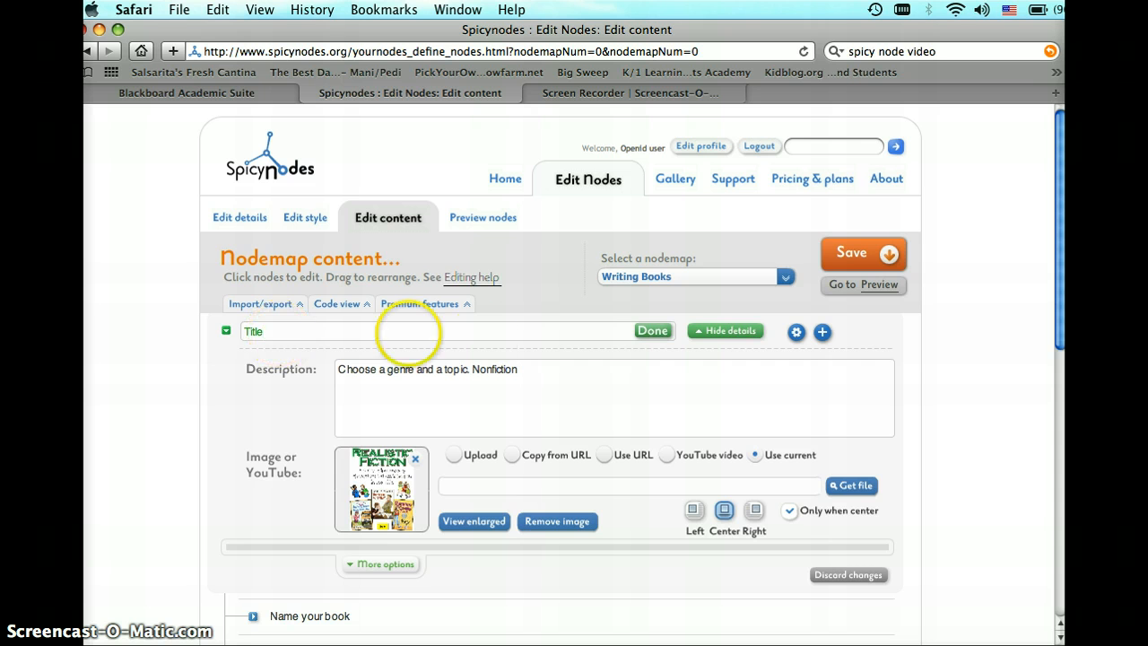
left_click(527, 368)
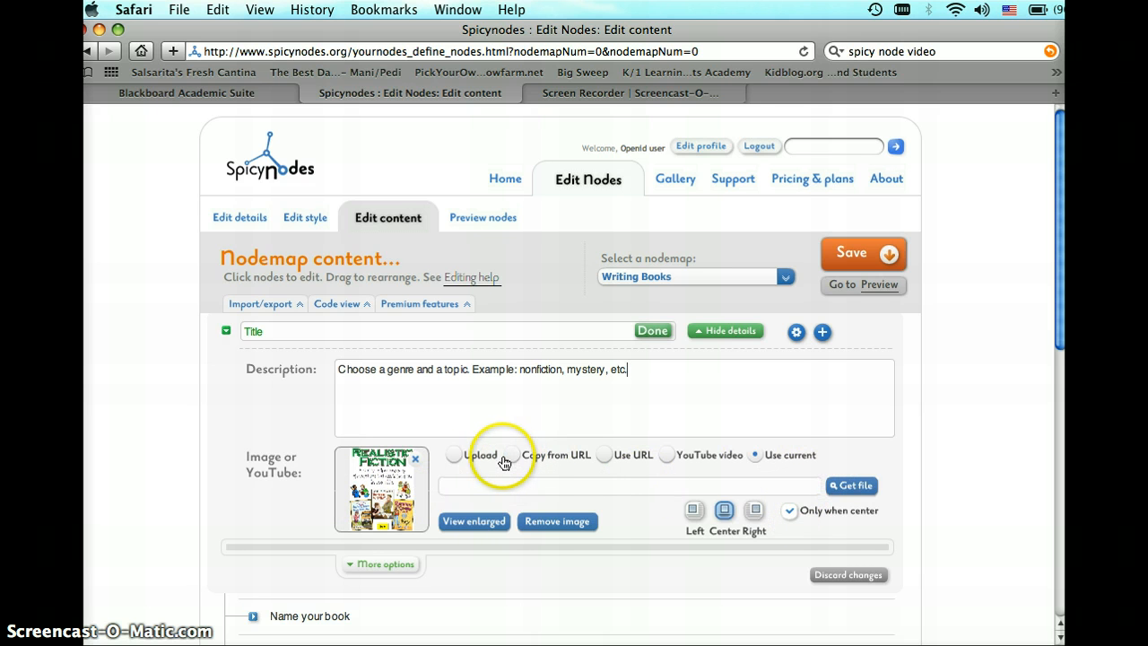
- Choose Upload as the Title node's image source and view its current image enlarged
left_click(454, 460)
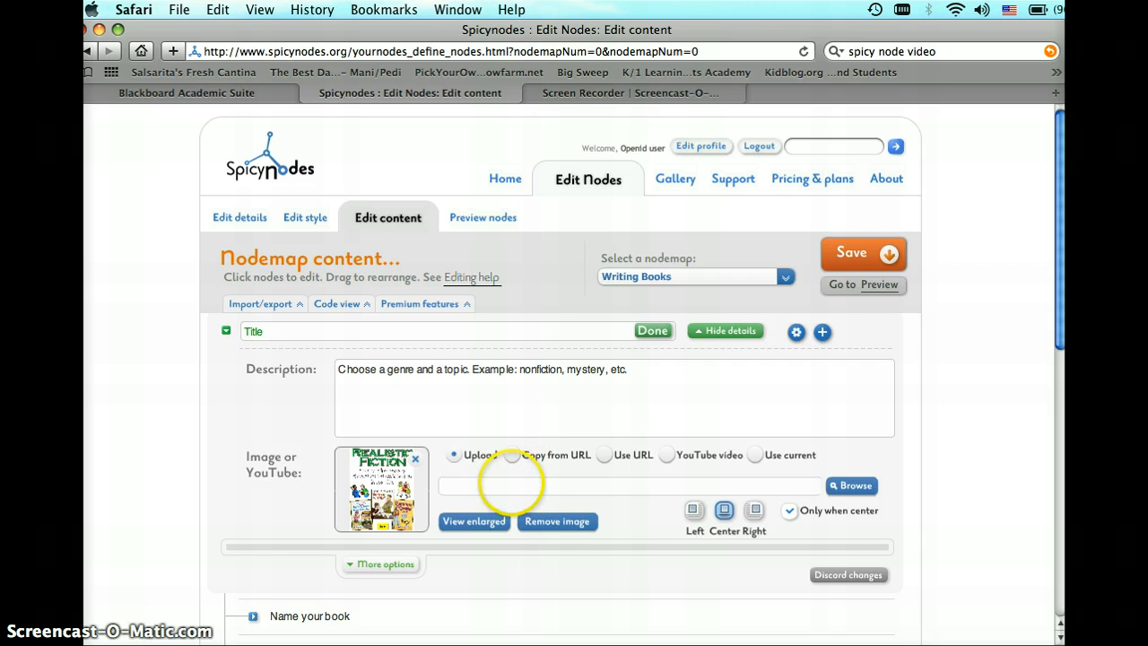
left_click(511, 484)
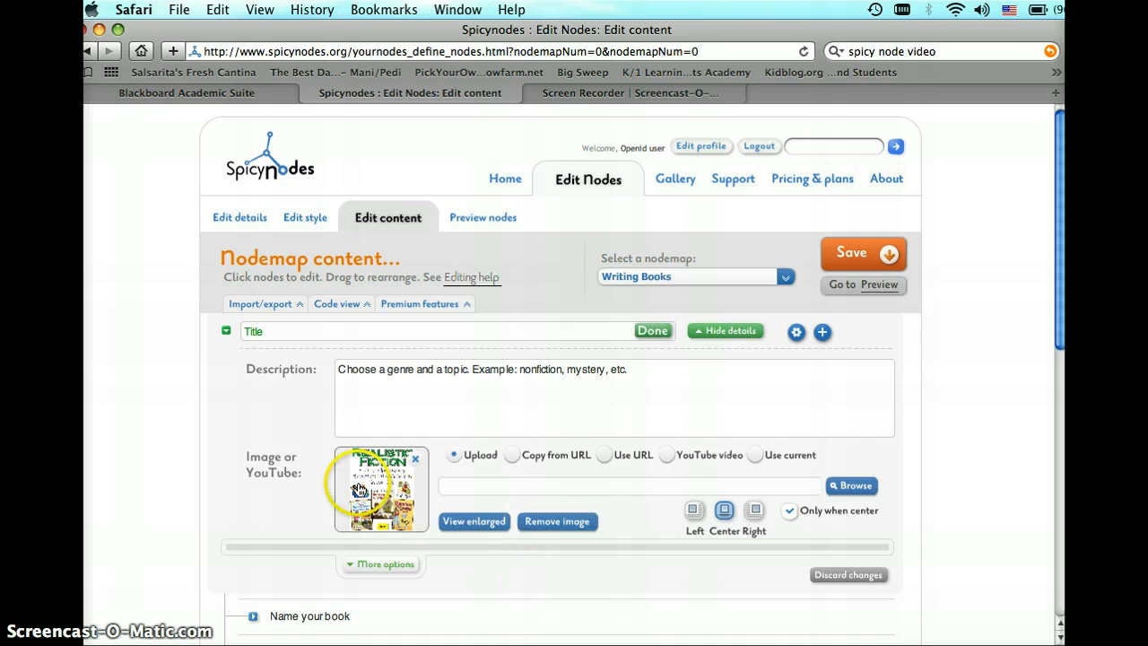
left_click(482, 524)
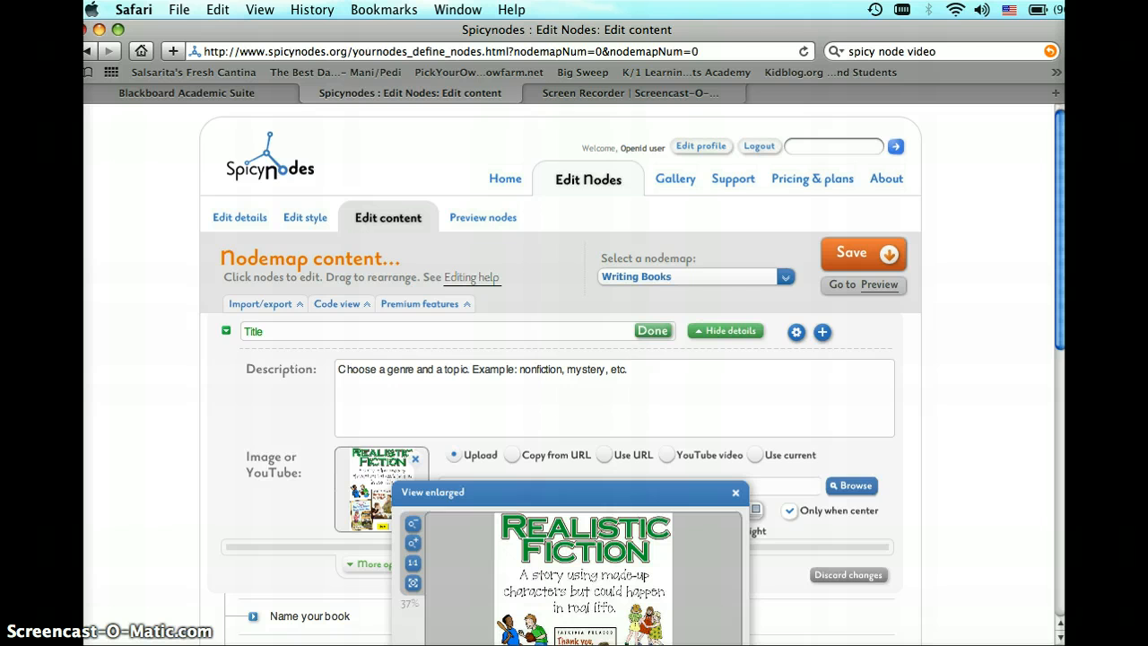
- Close the enlarged image, collapse and re-expand the Title branch, and finish editing the Title node
scroll(1062, 321, "down", 5)
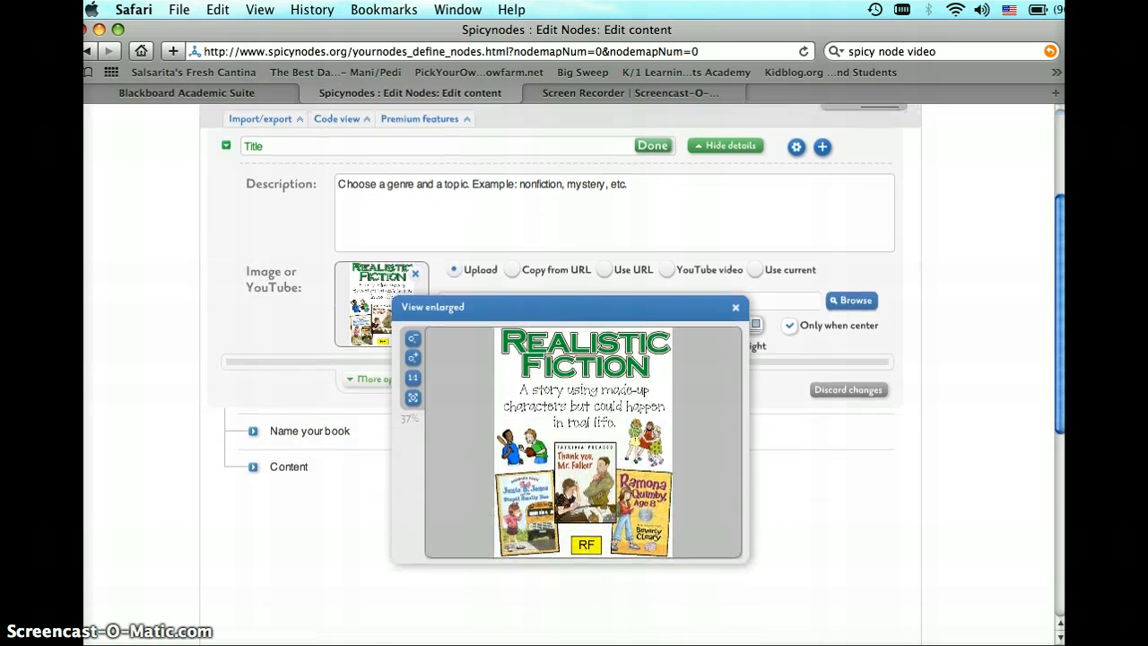
left_click(736, 309)
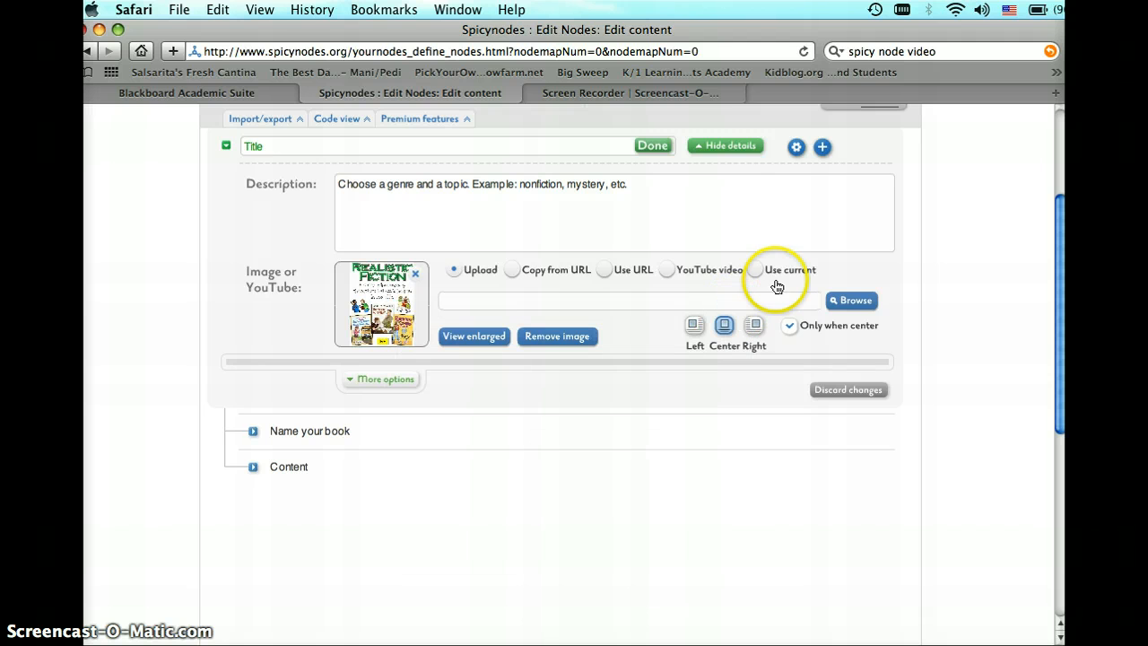
left_click_drag(1060, 384, 1061, 312)
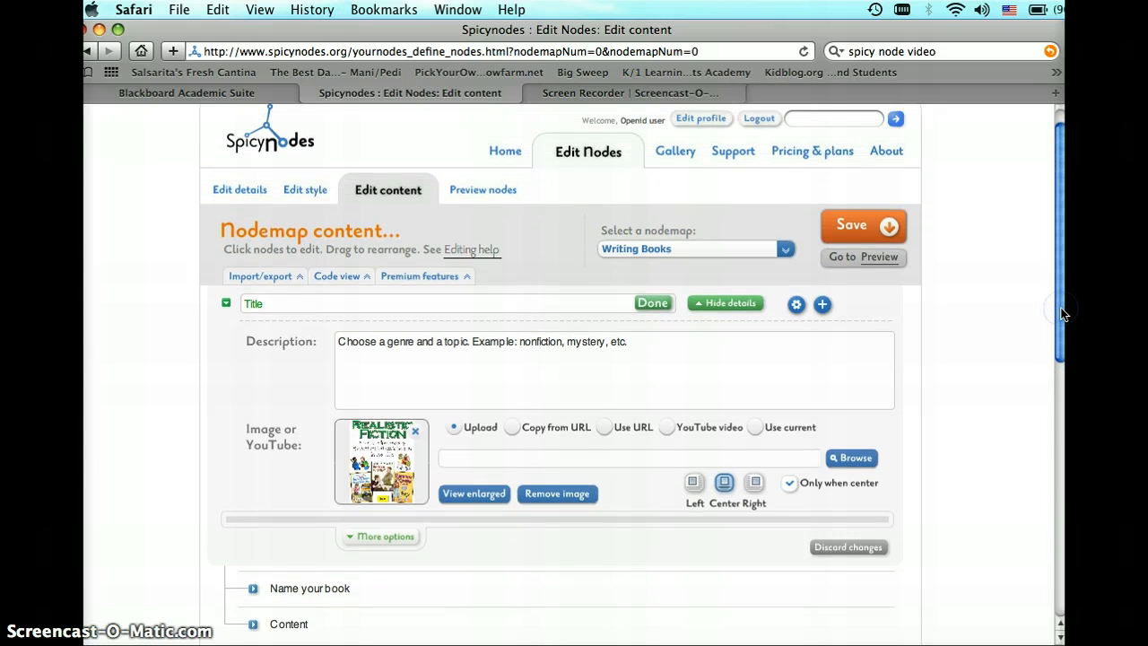
left_click(229, 304)
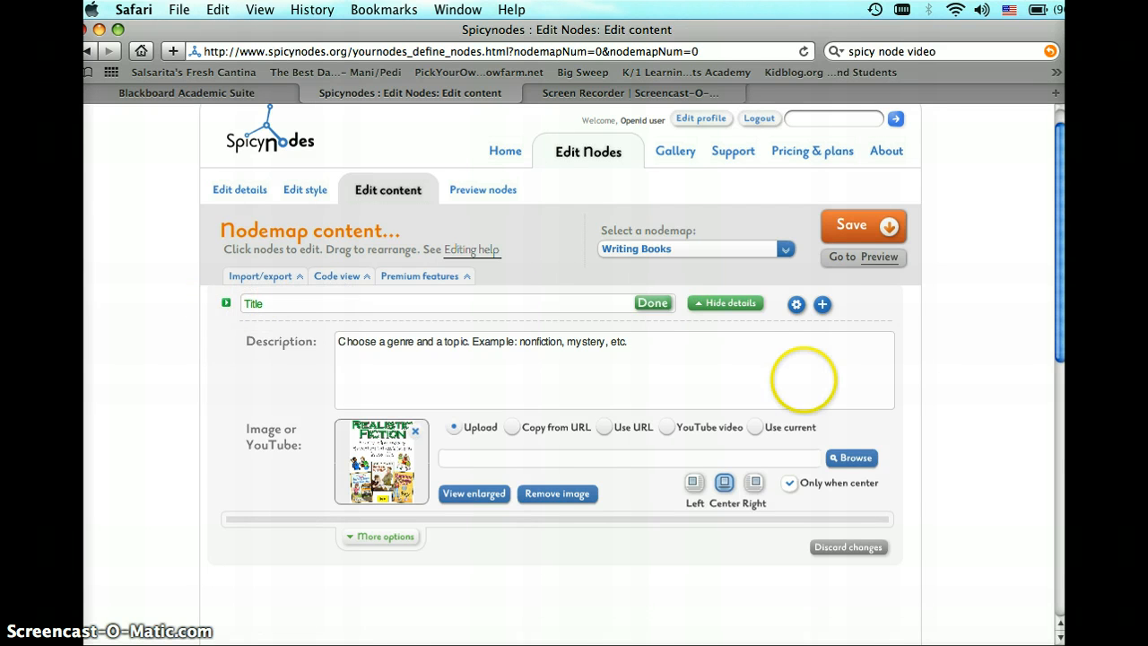
left_click(227, 305)
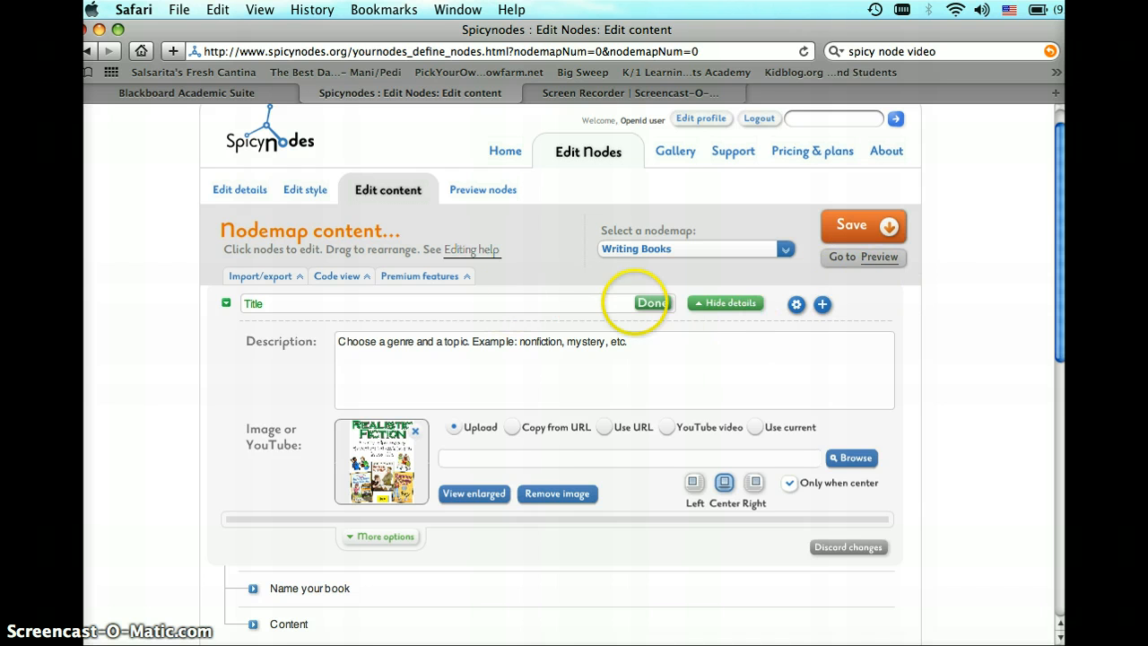
left_click(666, 305)
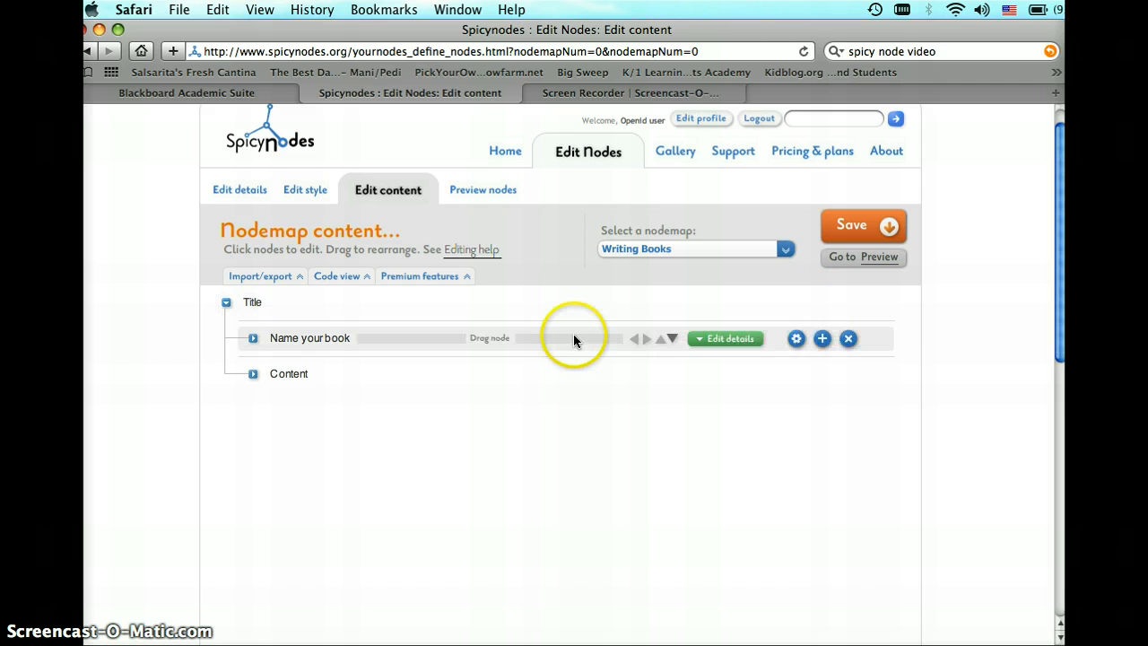
- Expand the Name your book node and open its name for editing
left_click(257, 340)
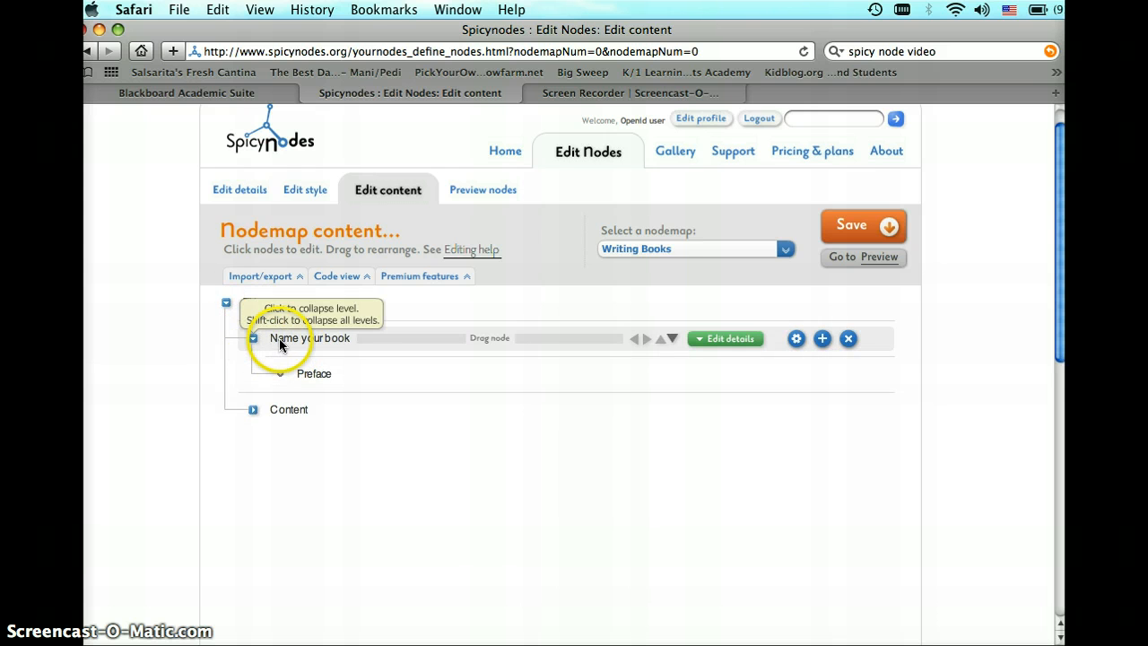
left_click(279, 341)
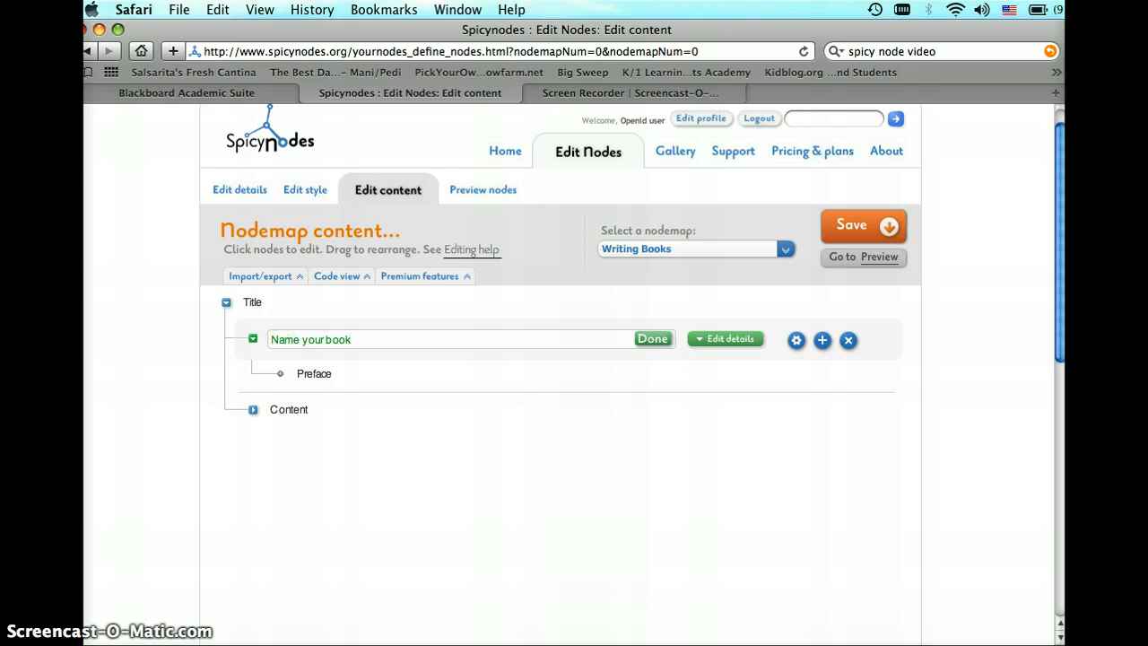
left_click(354, 338)
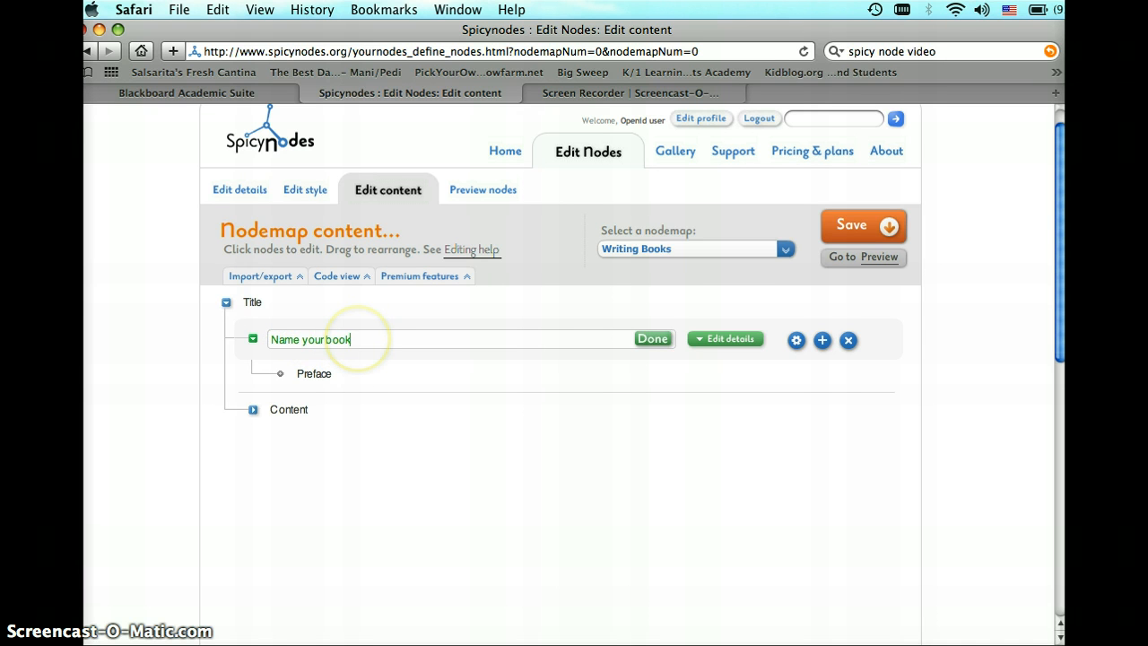
left_click(371, 341)
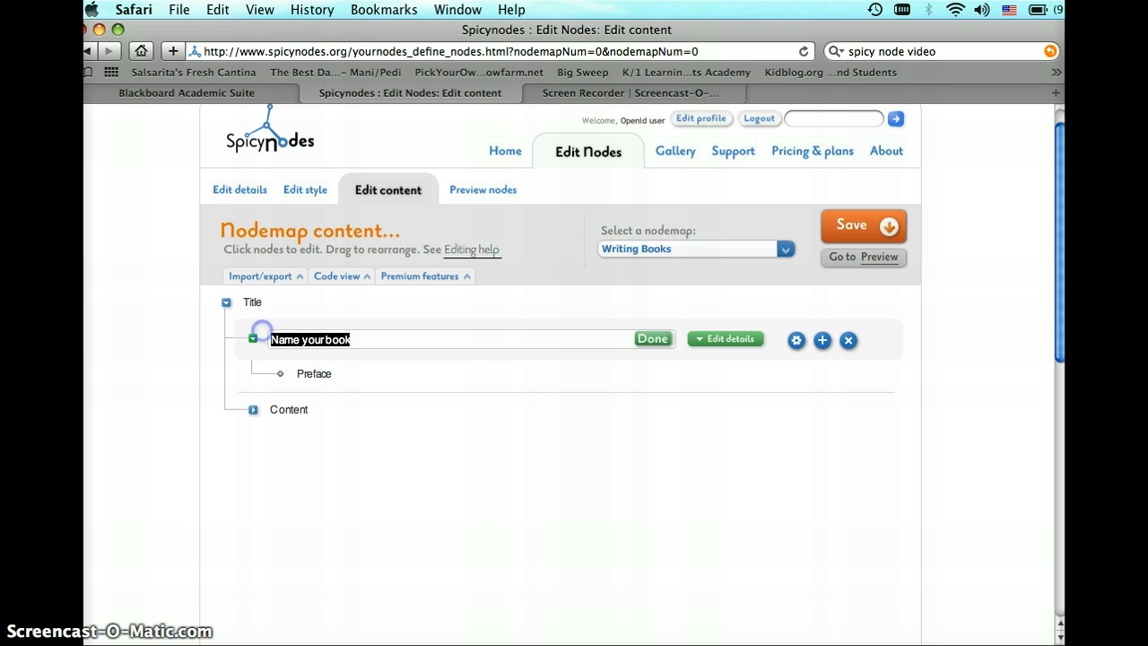
left_click(498, 346)
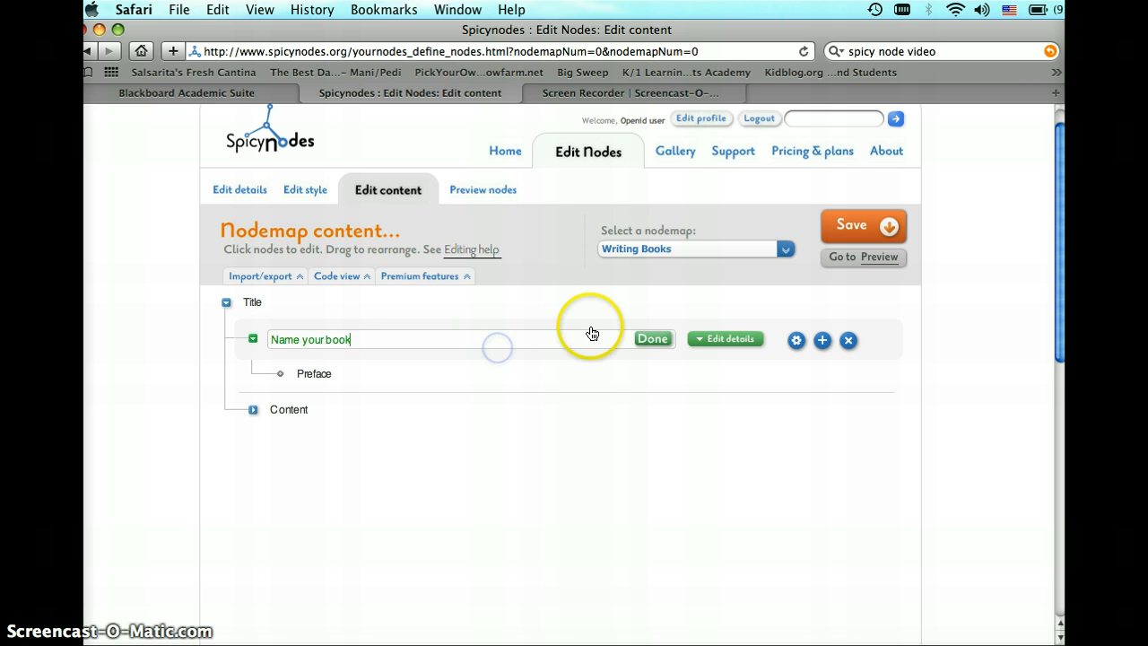
left_click(648, 339)
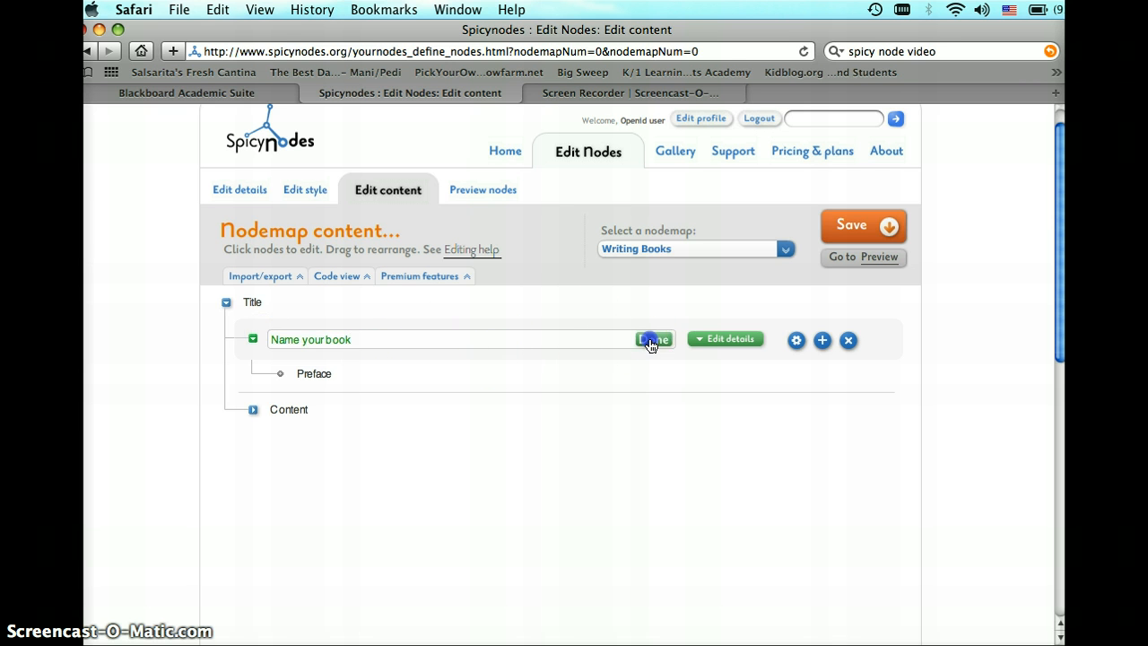
left_click(339, 337)
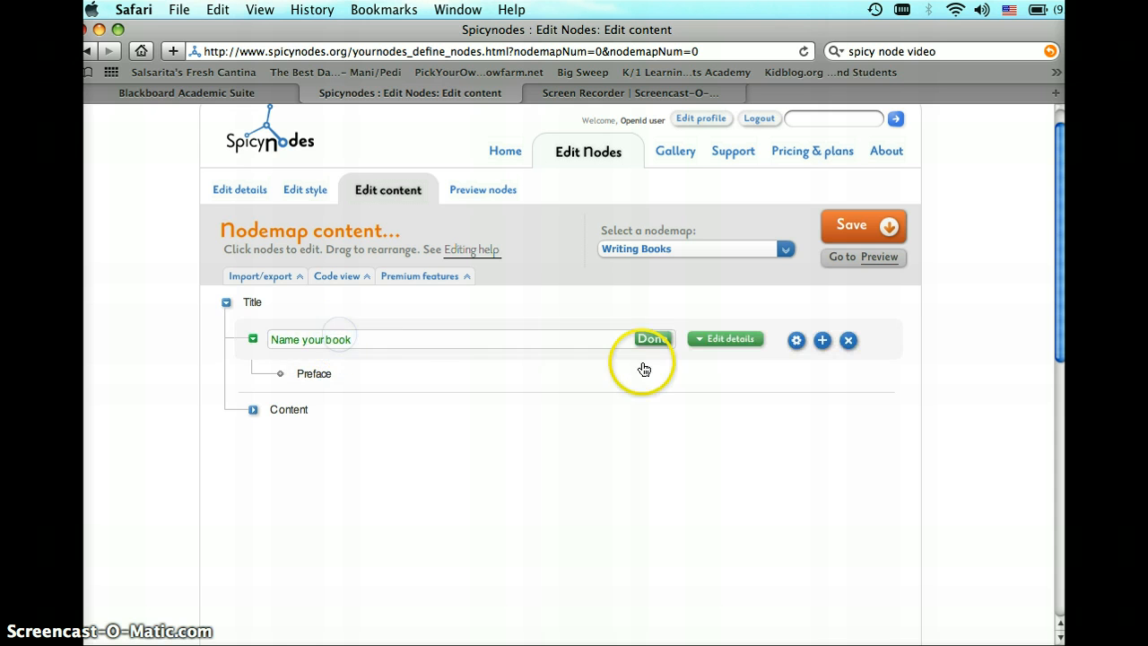
- Examine the Name your book node's details, request its deletion and decline it, and hide the details
left_click(709, 338)
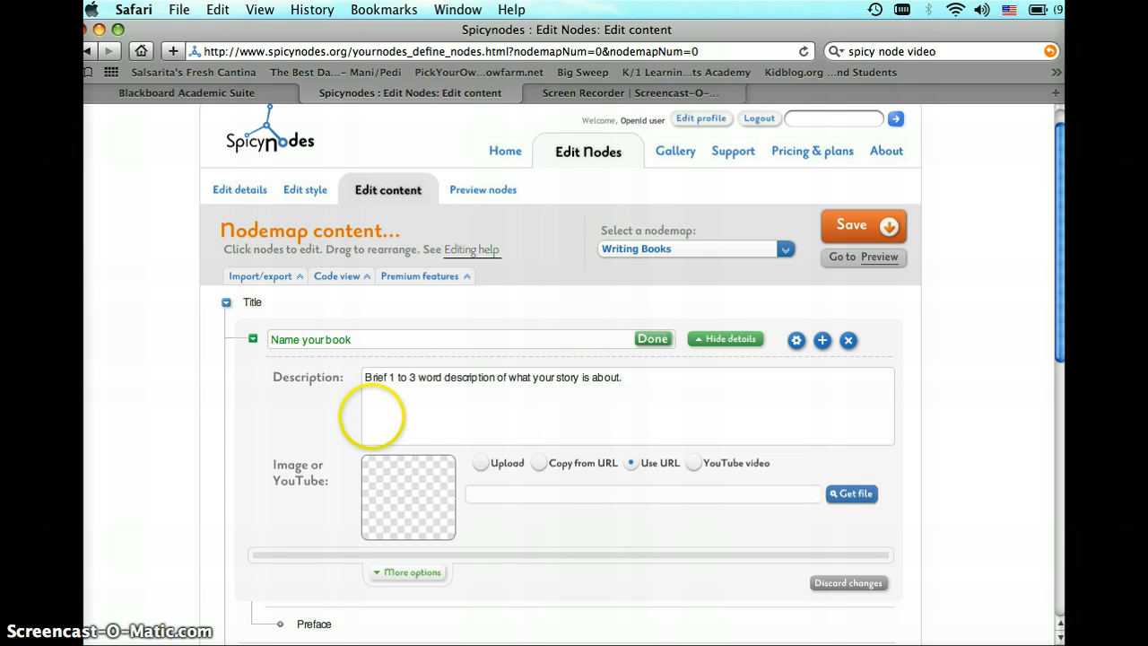
left_click(310, 387)
left_click(549, 359)
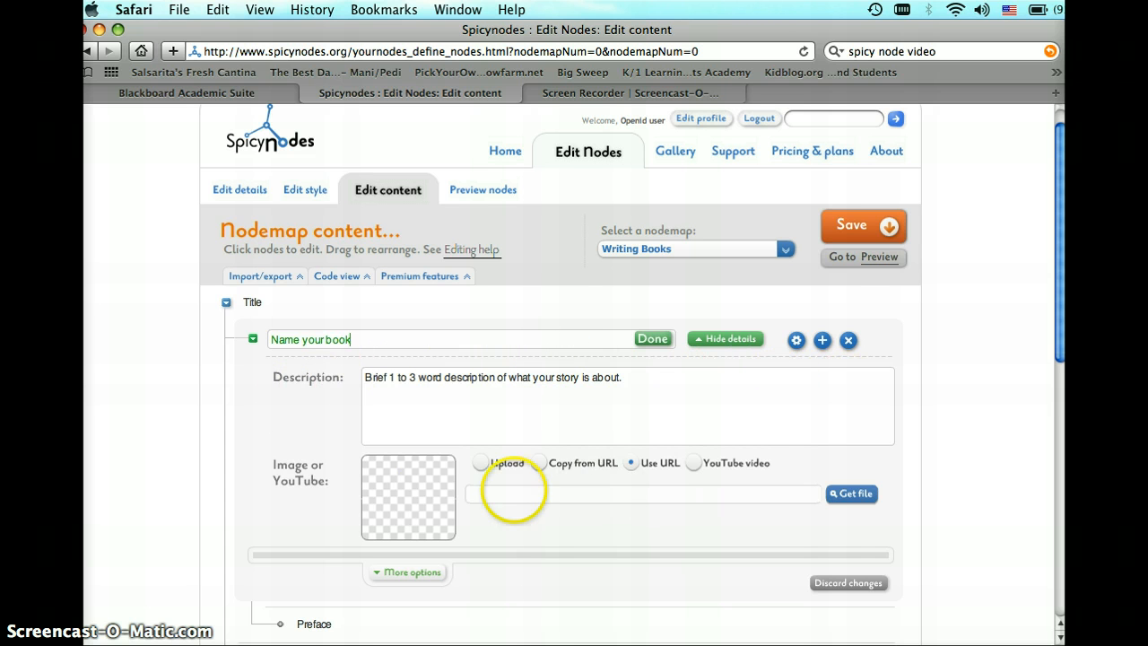
left_click(848, 342)
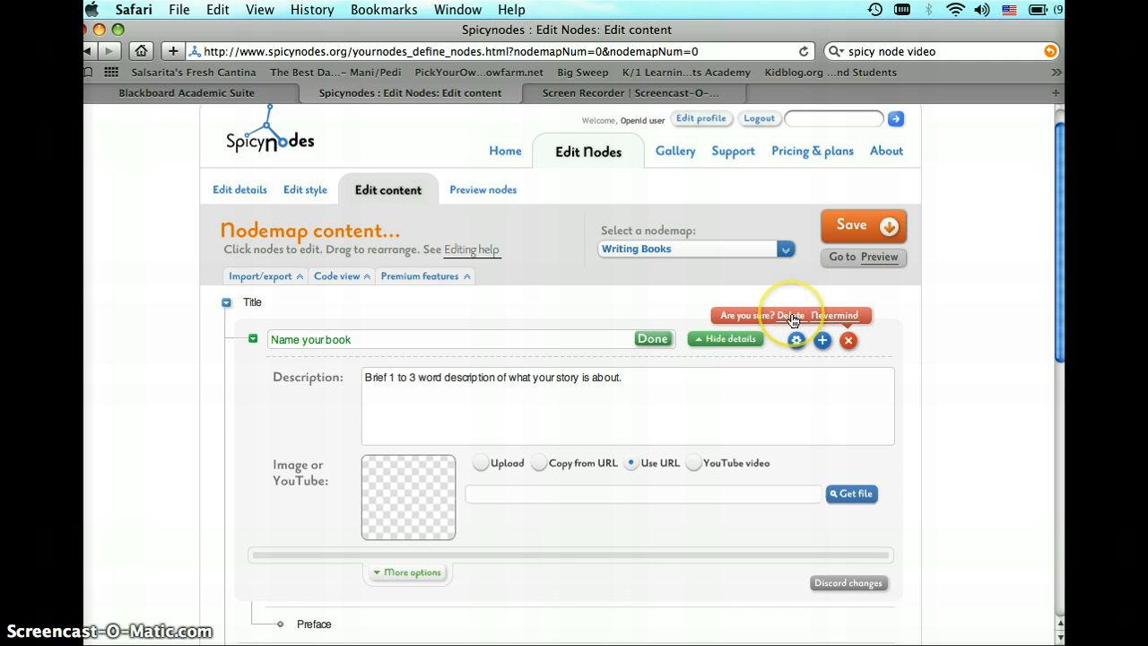
left_click(848, 316)
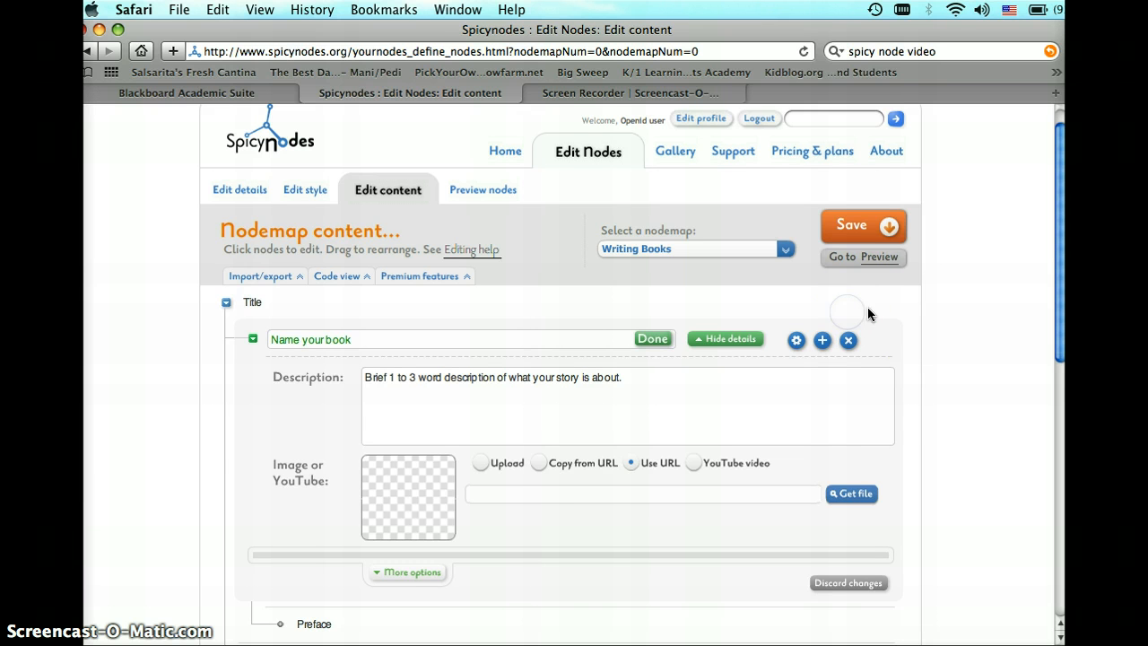
left_click(708, 338)
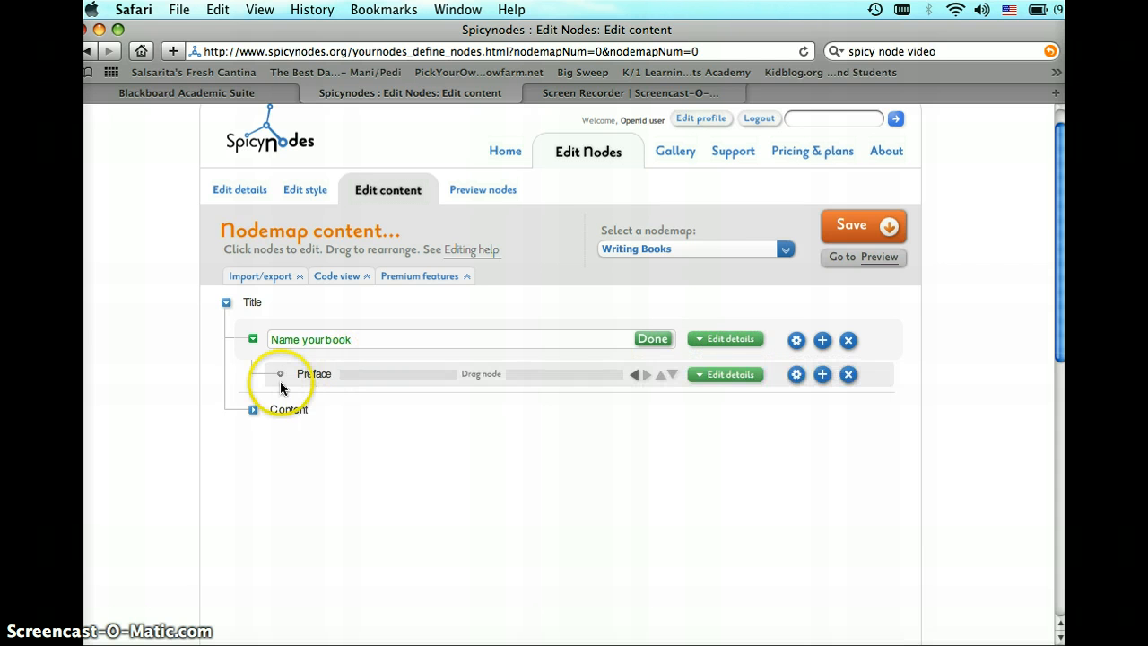
- Open the Preface node, examine its description and image details, and hide them again
left_click(280, 374)
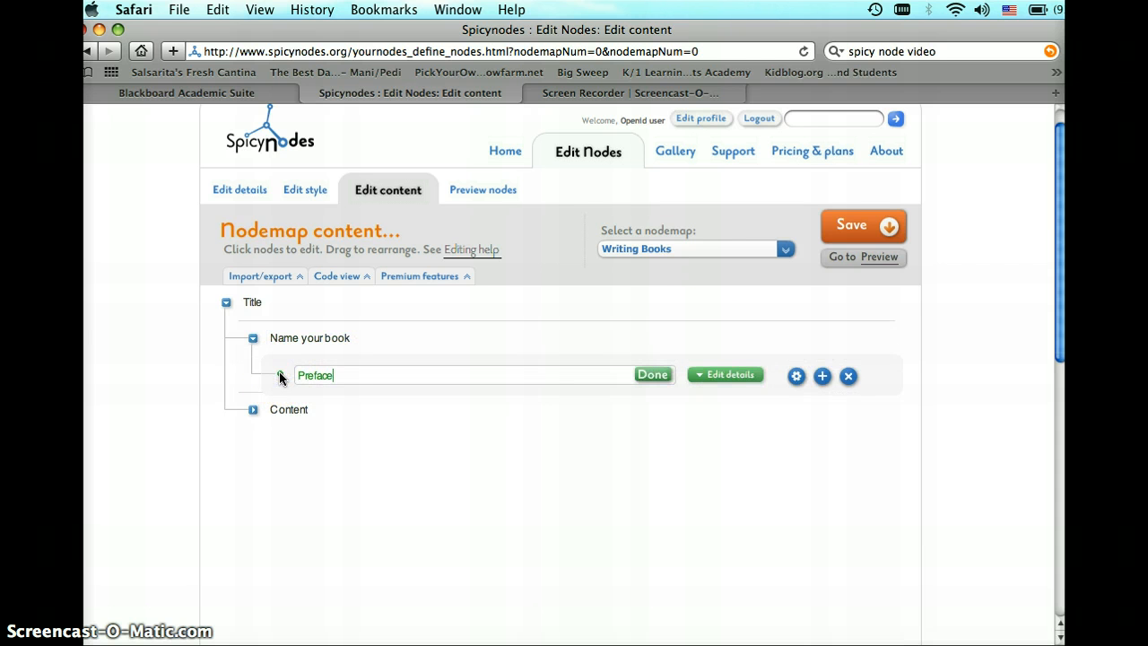
left_click(704, 376)
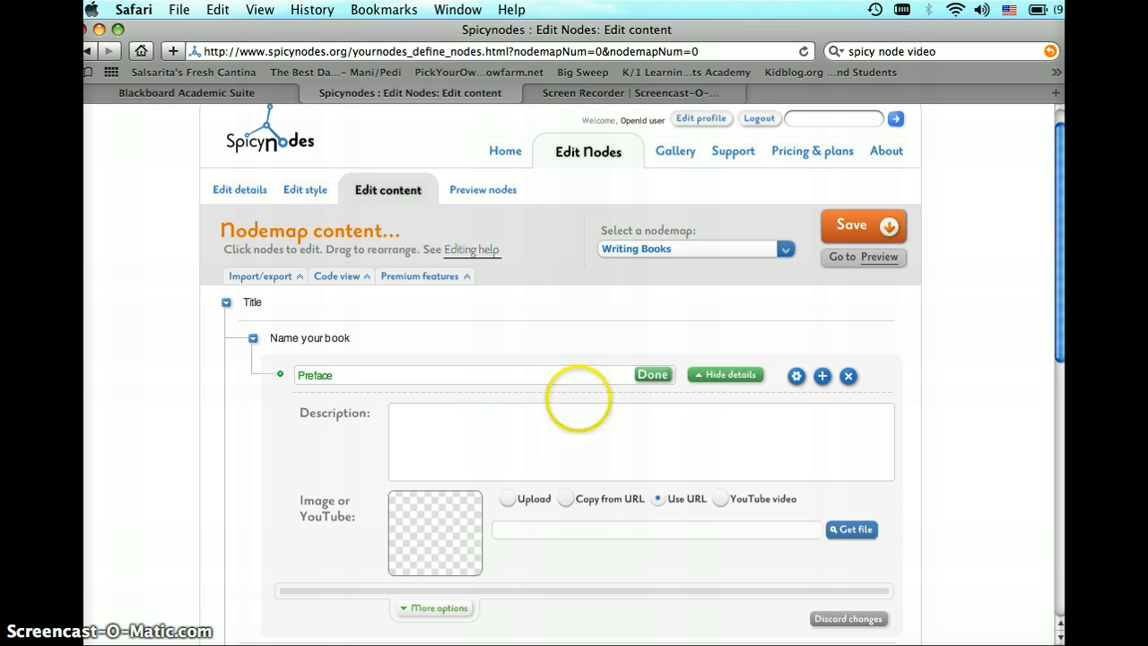
left_click(704, 377)
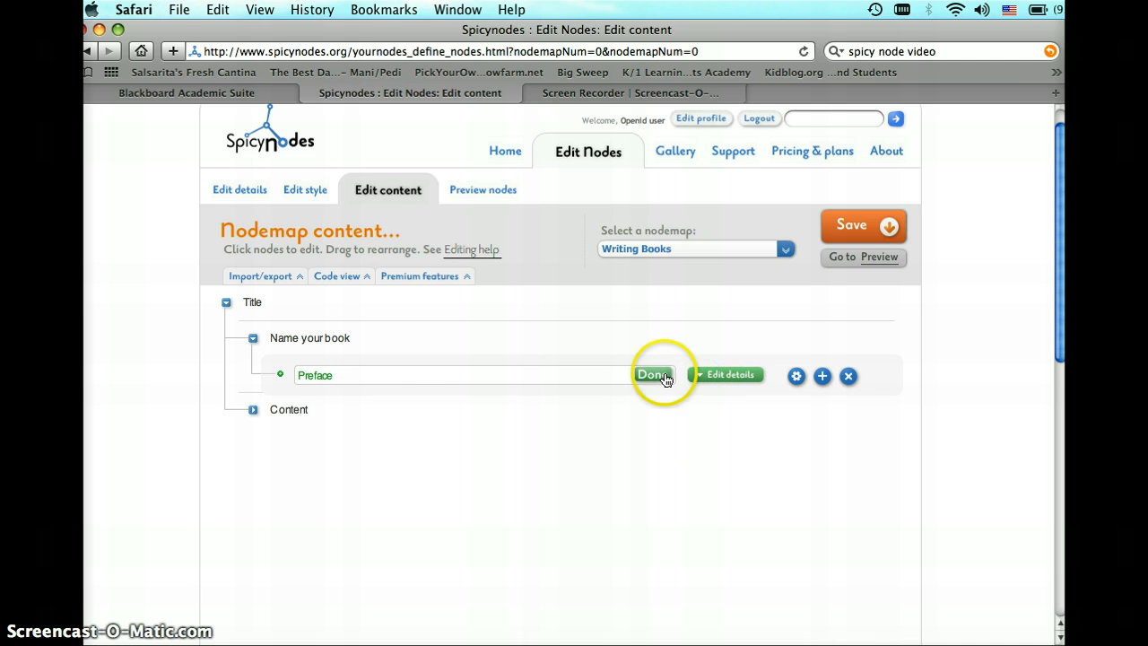
- Expand the Content node, examine its description and image details, and hide them again
left_click(252, 409)
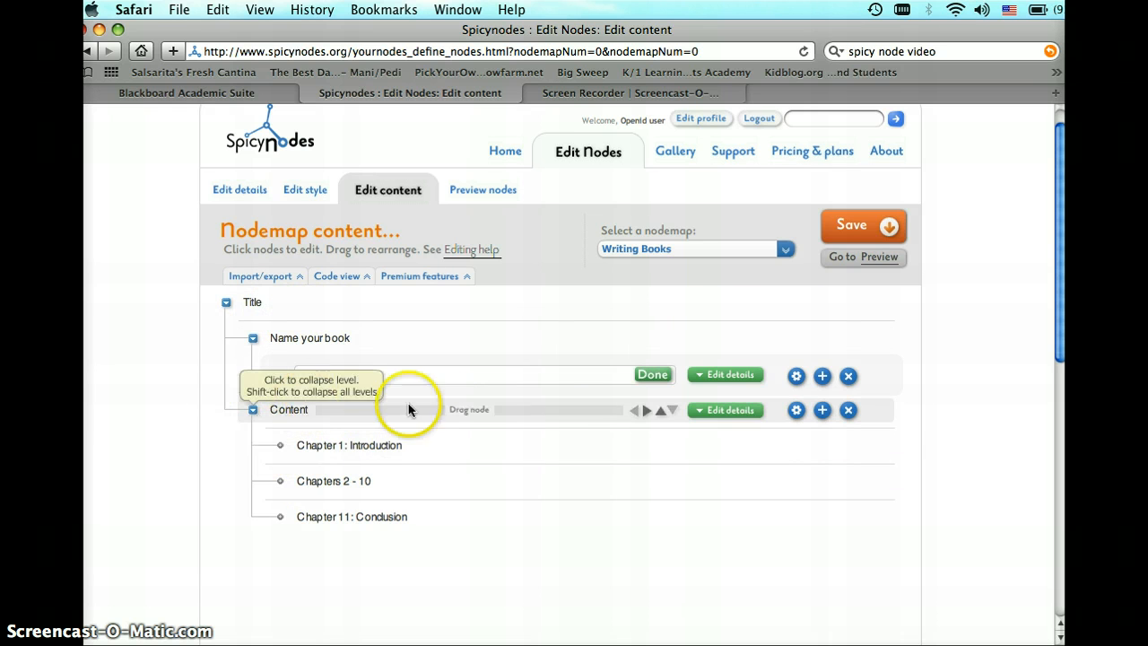
left_click(704, 410)
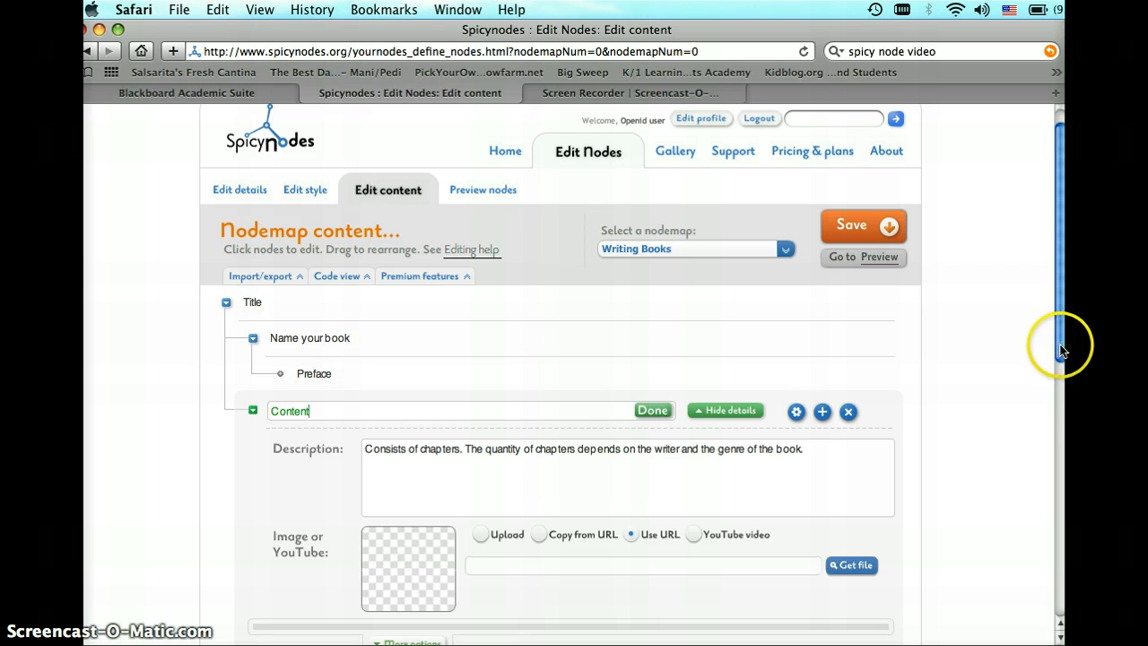
left_click_drag(1055, 346, 1060, 418)
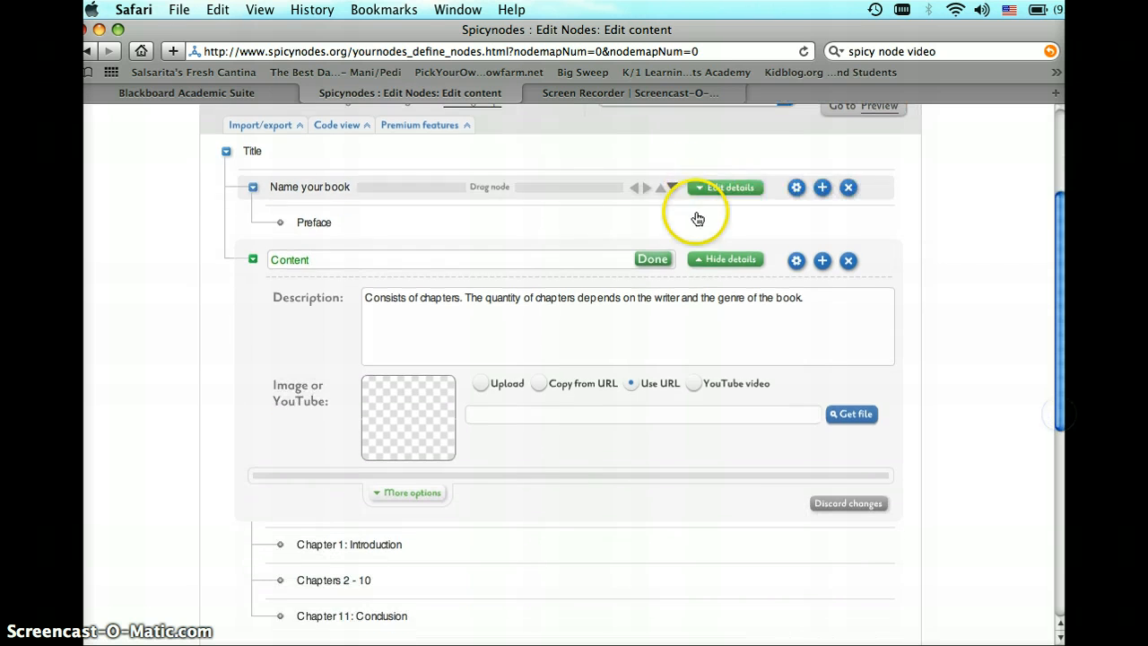
left_click(695, 260)
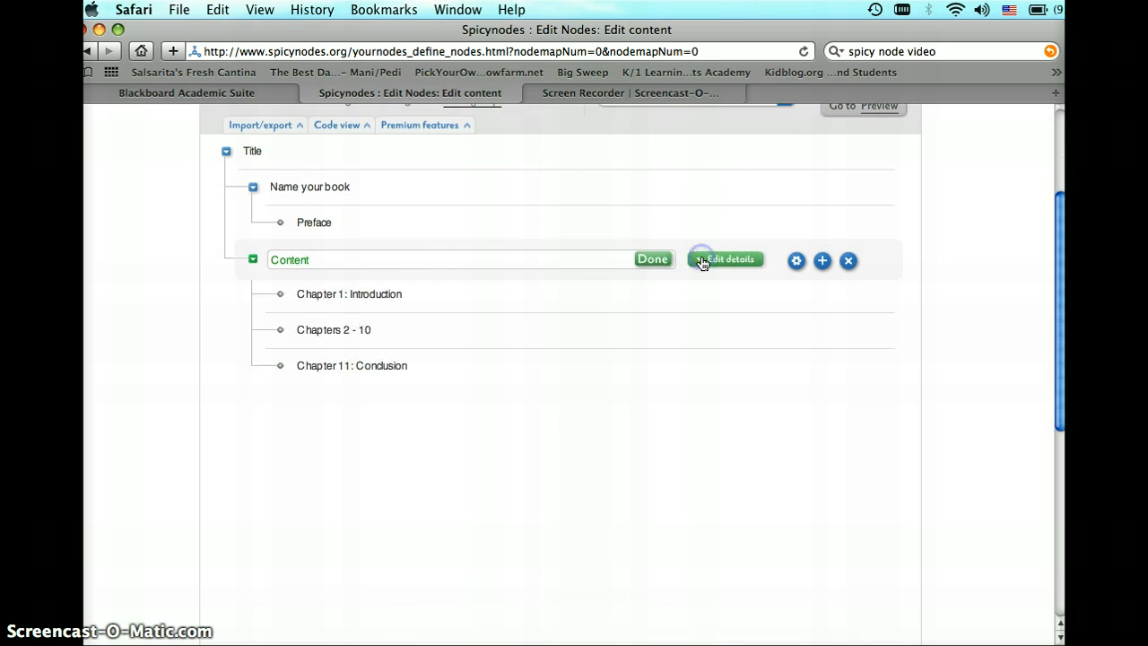
- Open the Chapter 1: Introduction node and show its description and image details
left_click(280, 293)
left_click(430, 290)
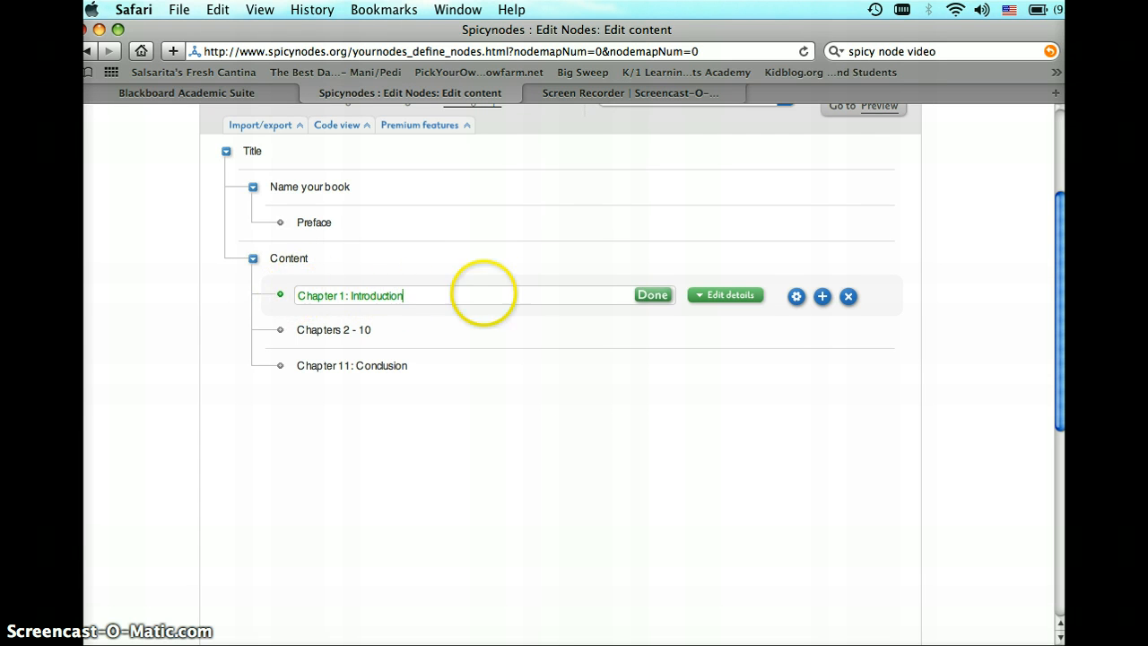
left_click(704, 296)
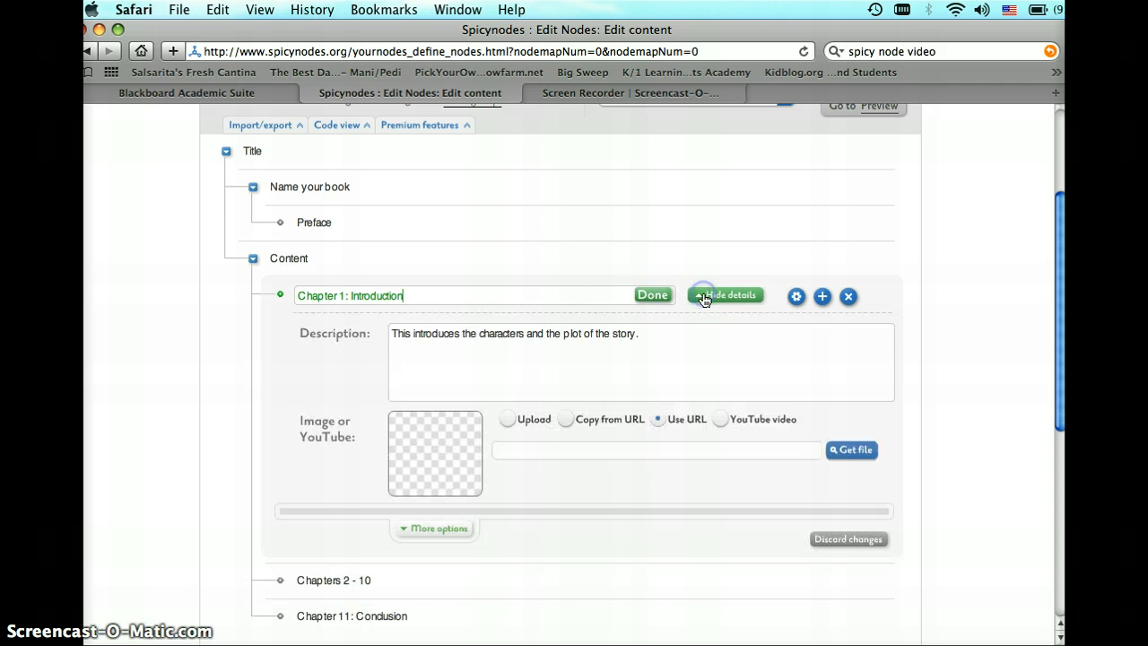
- Add a child node under Chapter 1: Introduction, and delete that new node
left_click(823, 298)
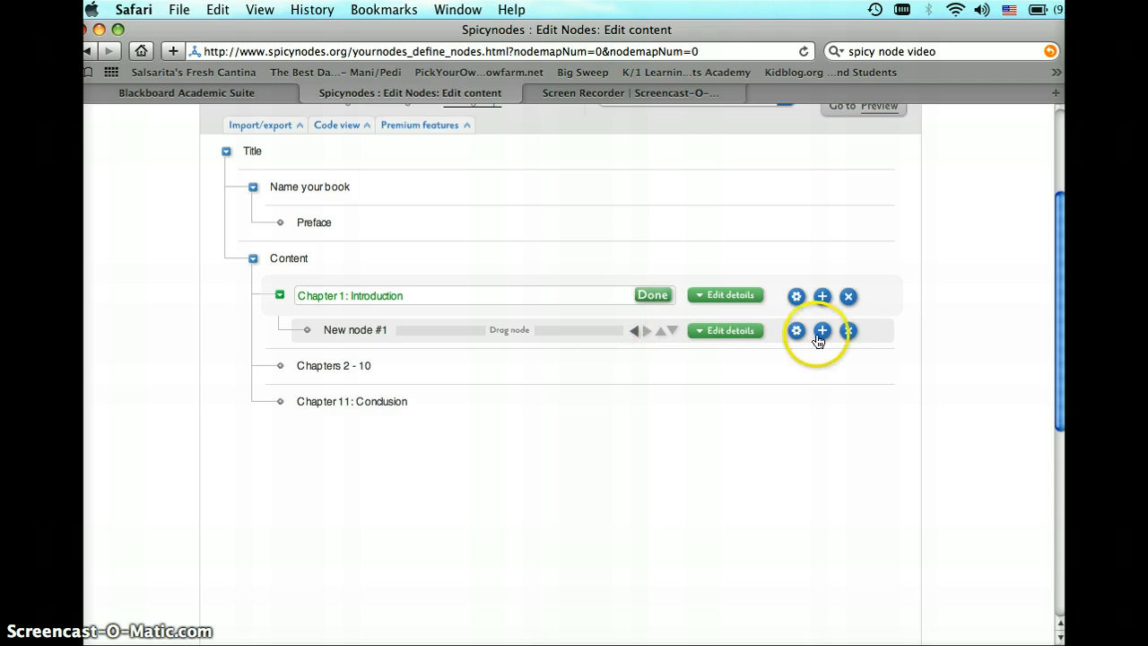
left_click(848, 331)
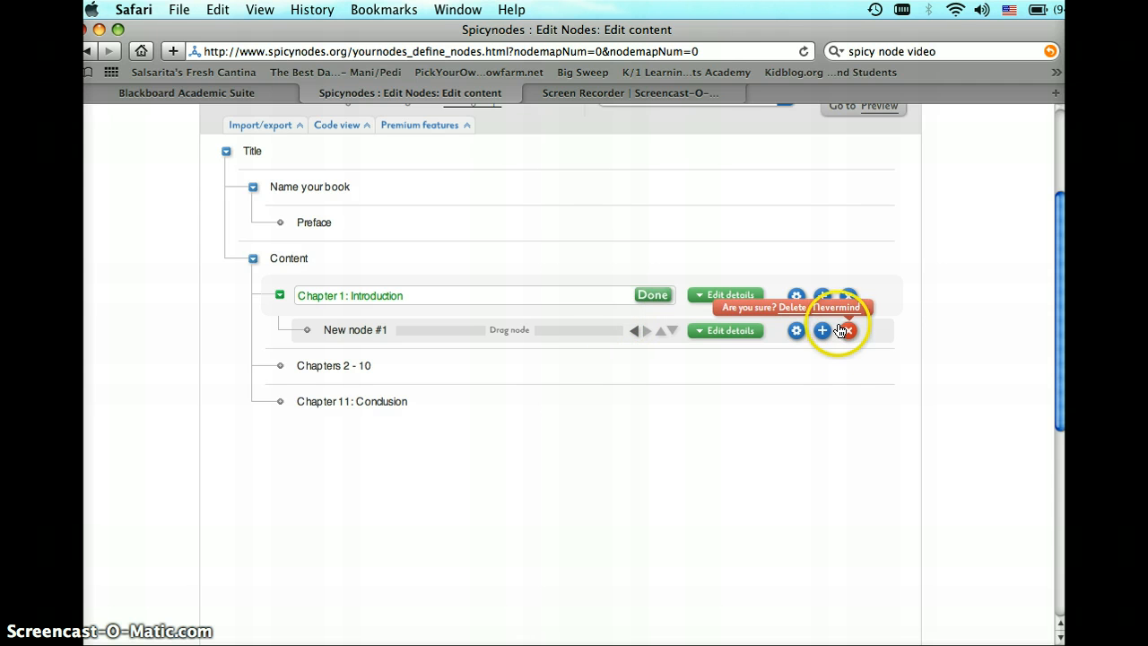
left_click(796, 305)
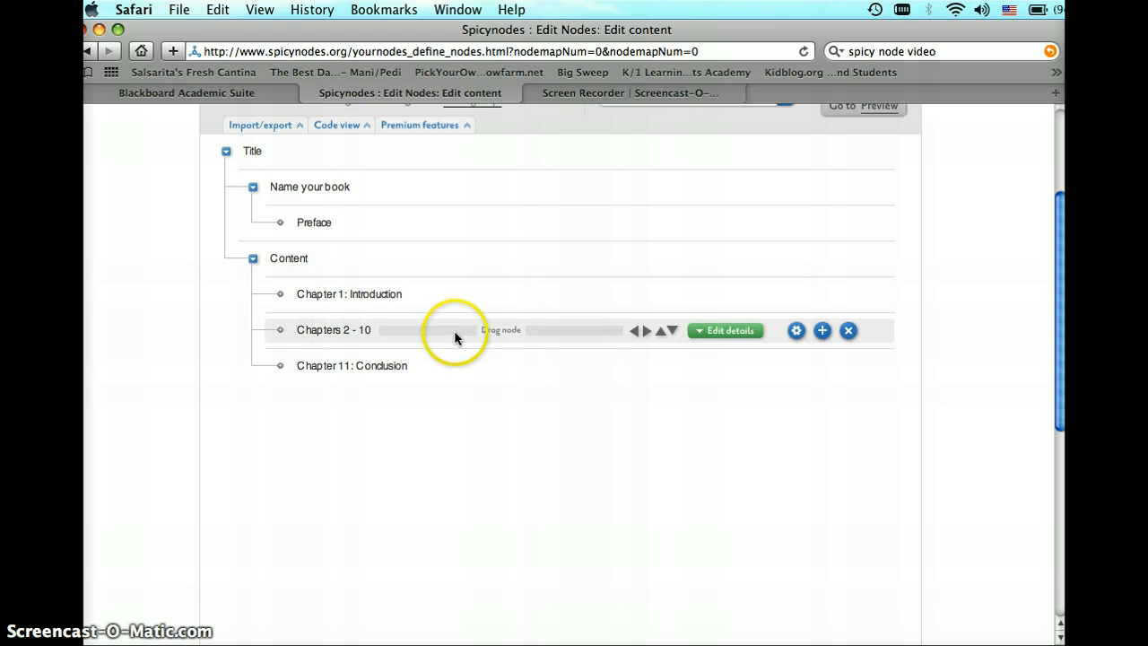
- Examine the details of the Chapters 2 - 10 node and hide them again
left_click(709, 331)
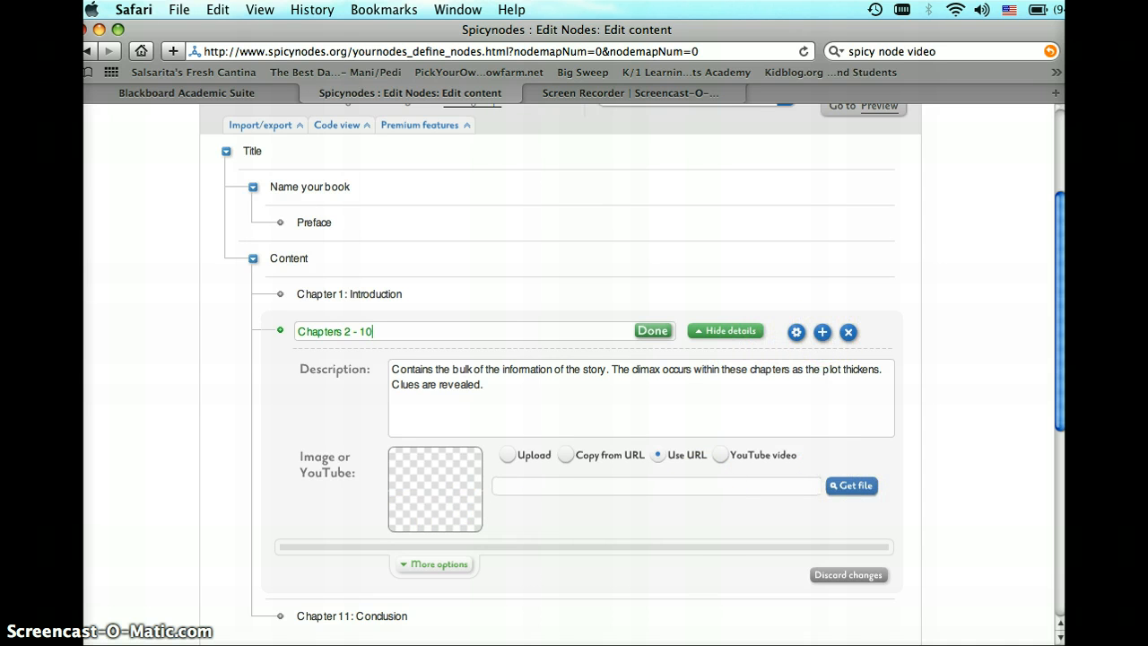
left_click(698, 331)
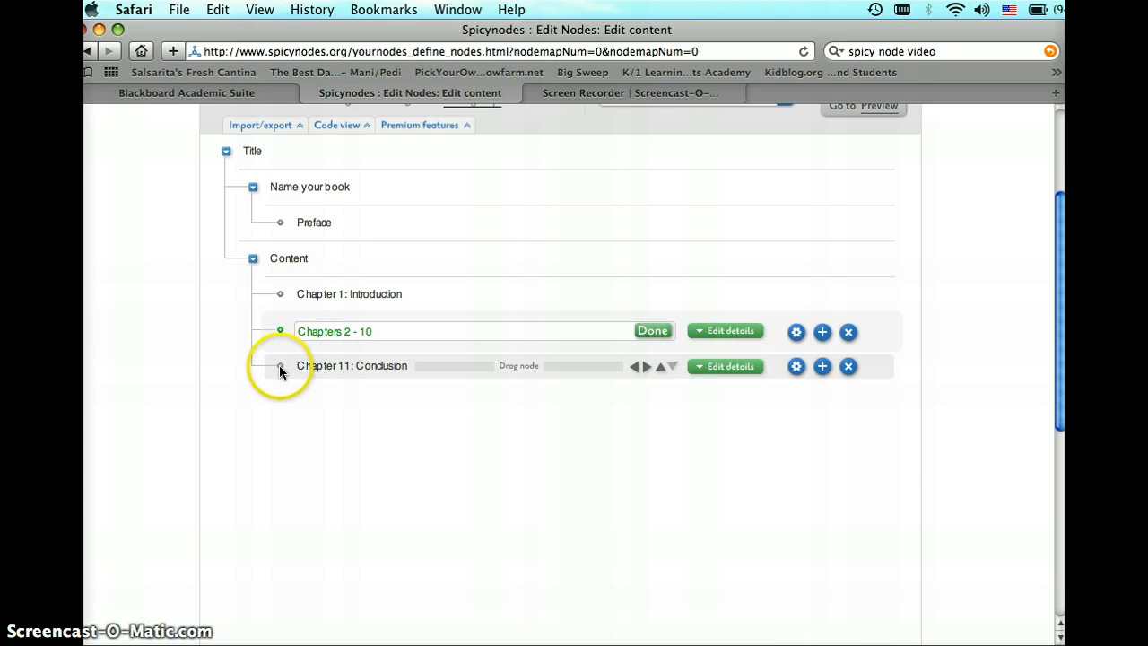
- Open the Chapter 11: Conclusion details, choose Upload as the image source, and browse for an image file without selecting one
left_click(279, 365)
left_click(699, 369)
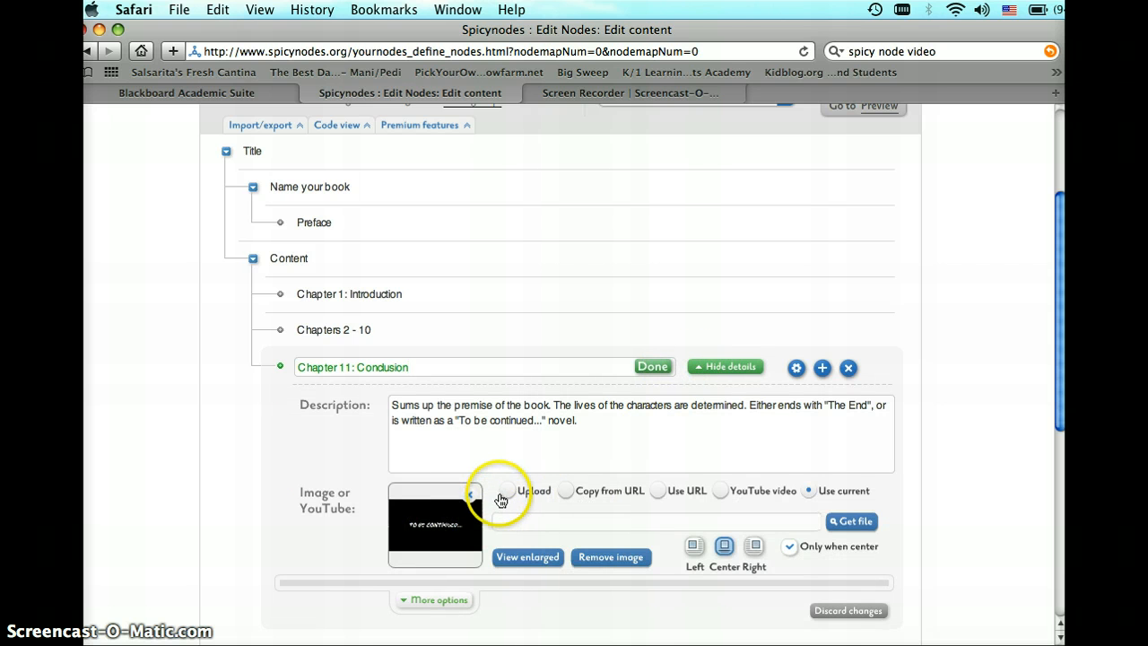
left_click(853, 522)
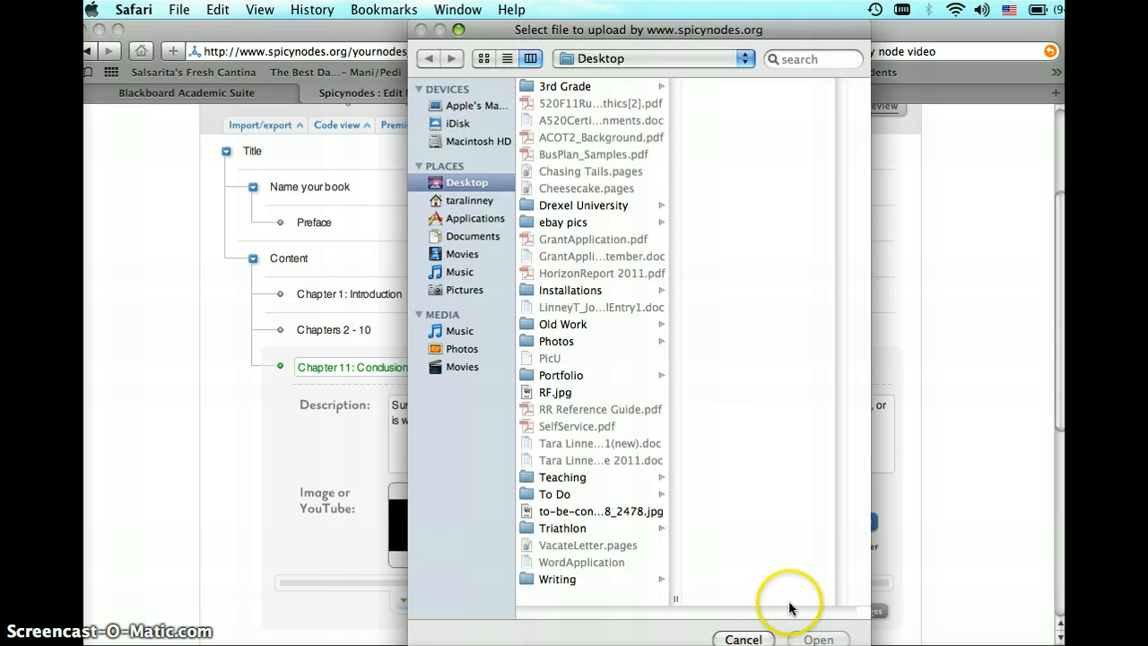
left_click(749, 639)
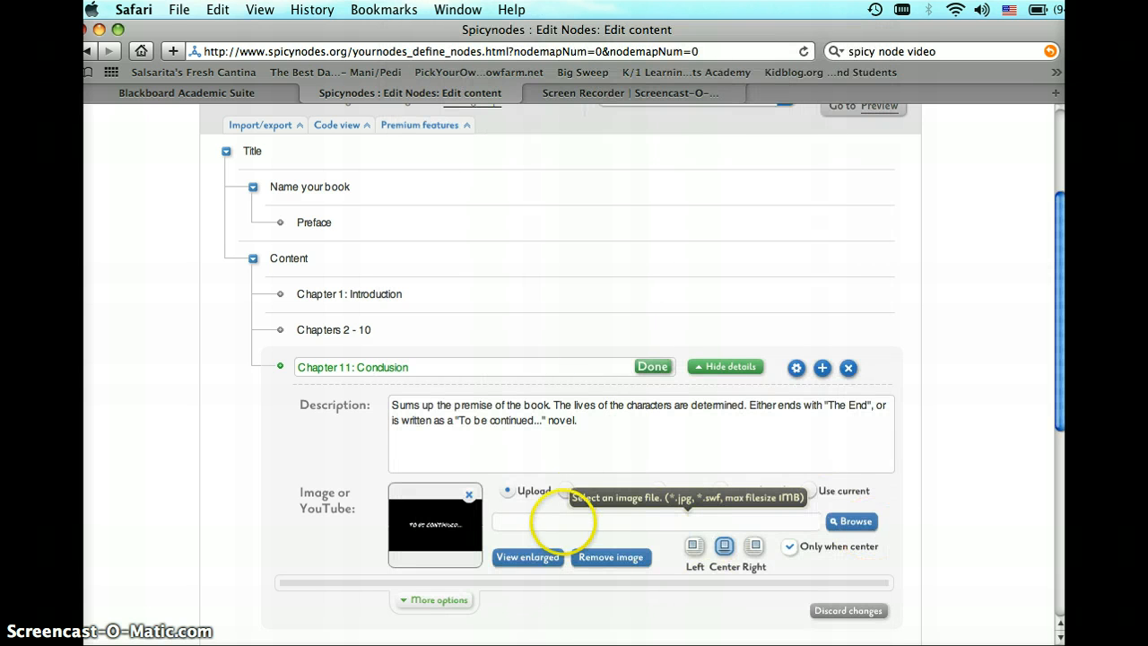
- Choose Copy from URL as the image source for Chapter 11: Conclusion and hide that node's details
left_click(566, 491)
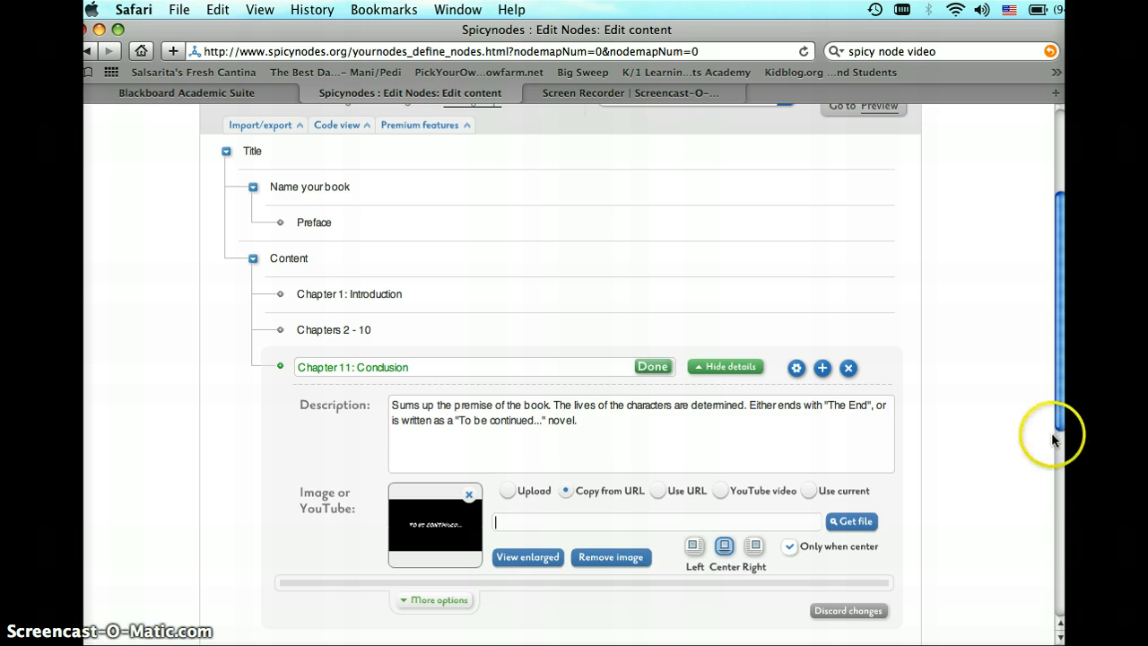
scroll(1062, 425, "down", 4)
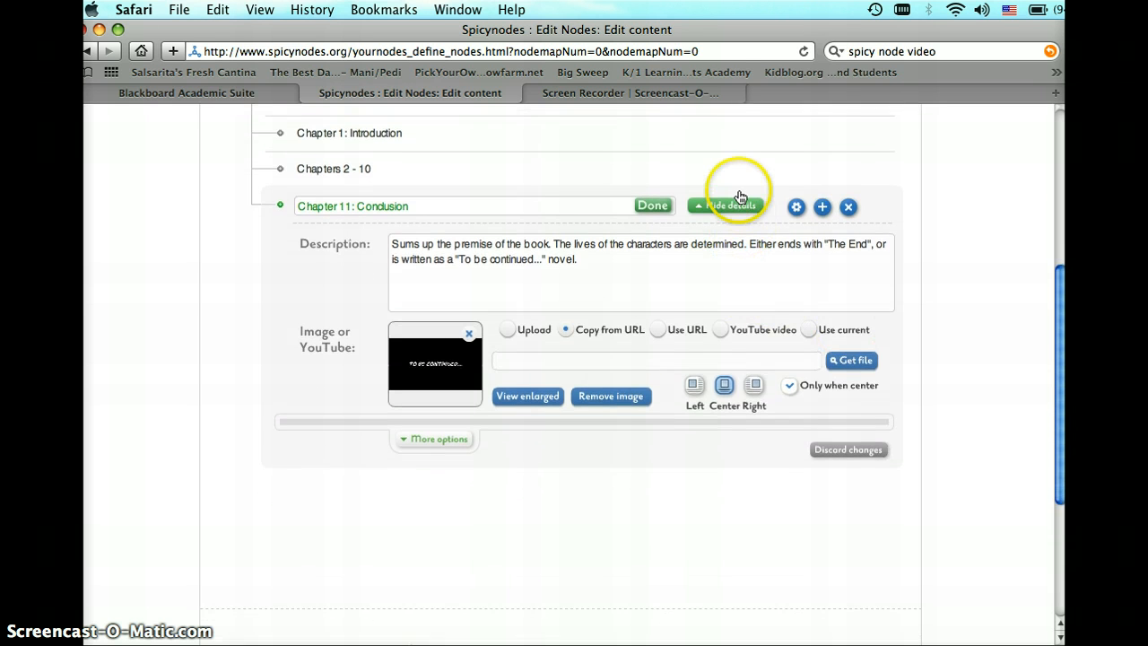
left_click(732, 205)
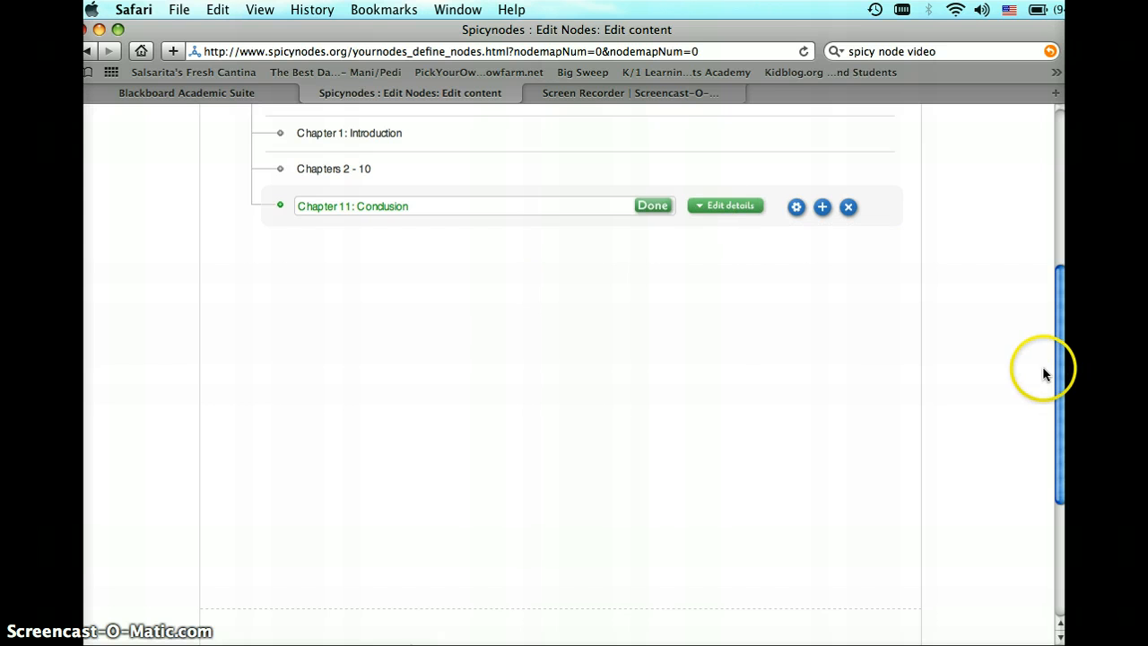
left_click_drag(1060, 382, 1054, 260)
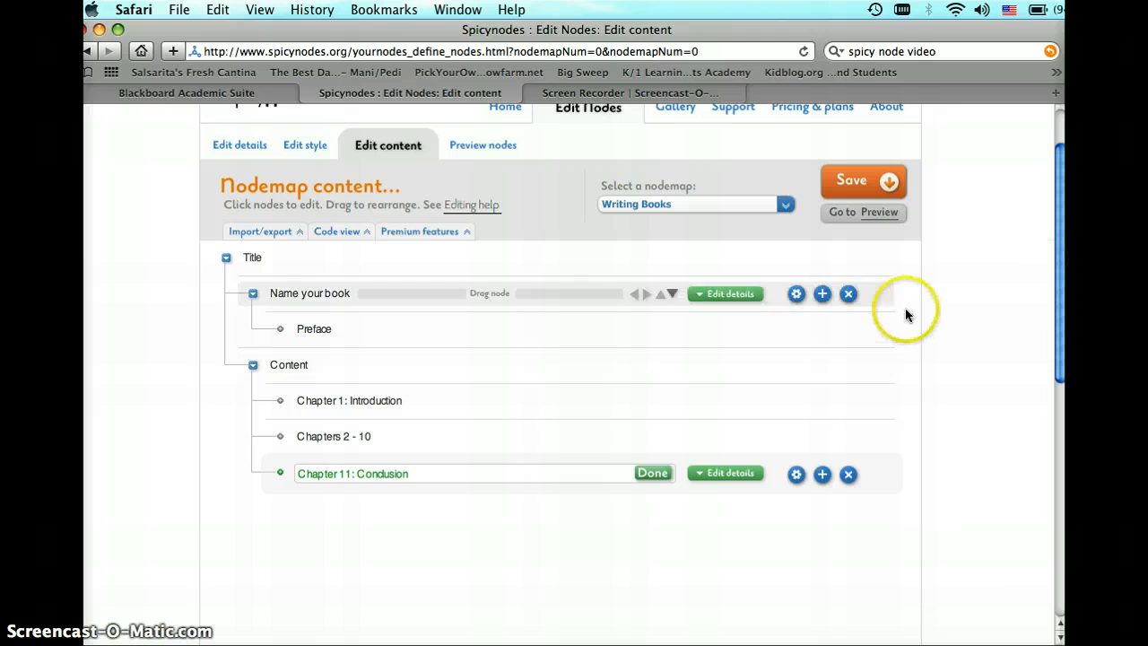
- Add a child node under Chapter 11: Conclusion, and delete that new node
left_click(823, 475)
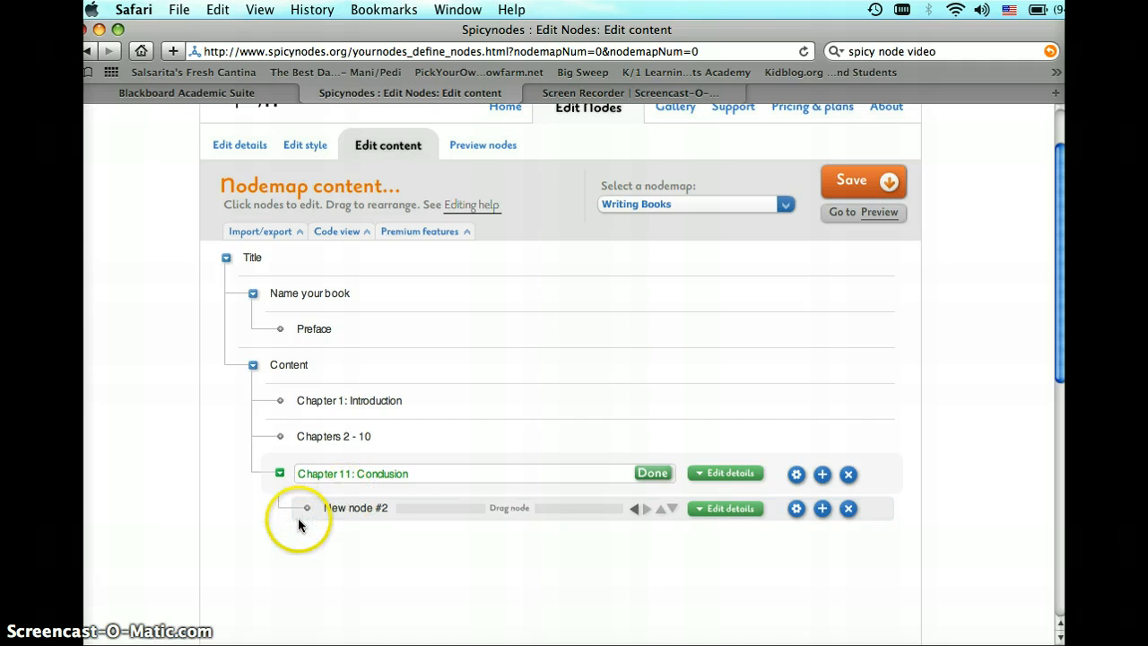
left_click(848, 509)
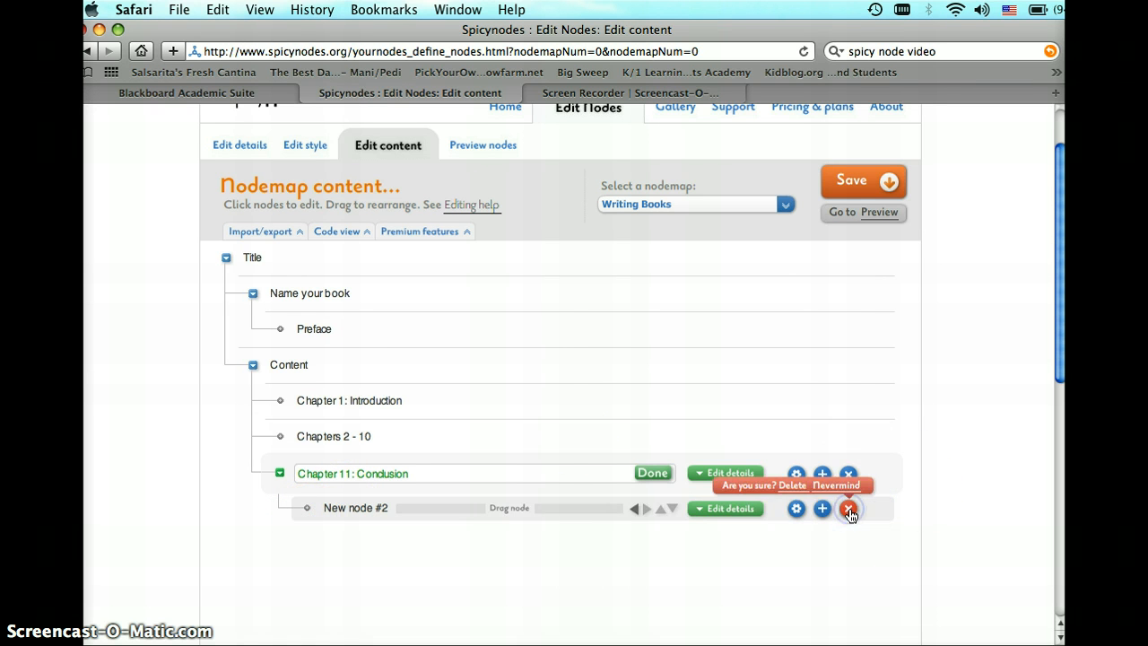
left_click(793, 487)
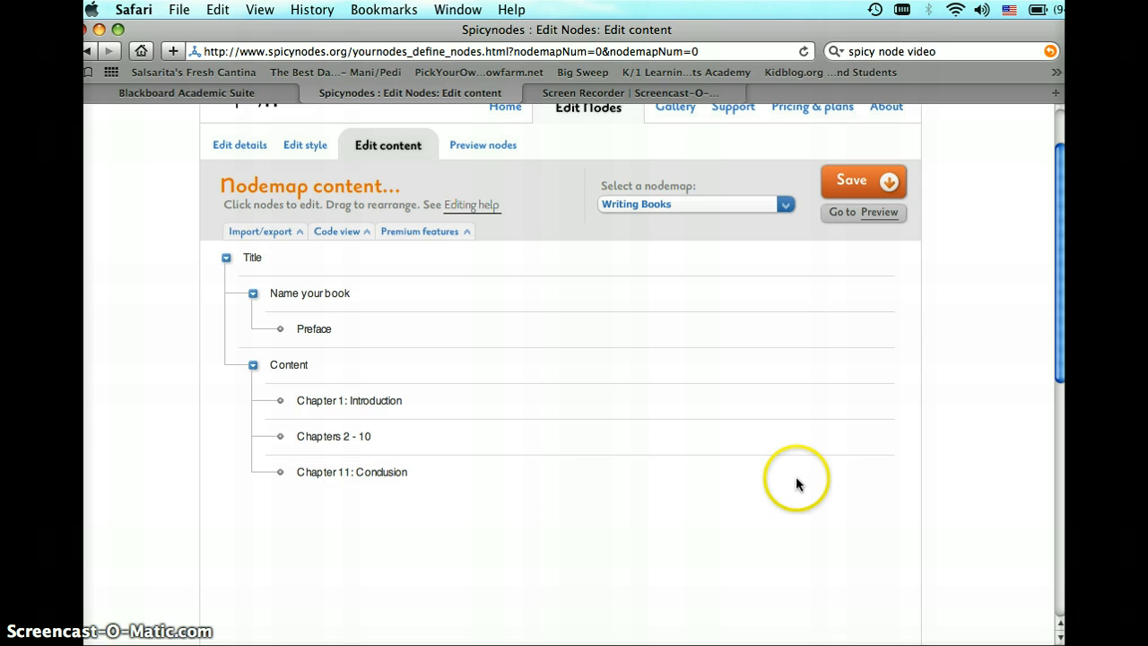
- Nest the Chapters 2 - 10 node under Chapter 1: Introduction
left_click(311, 473)
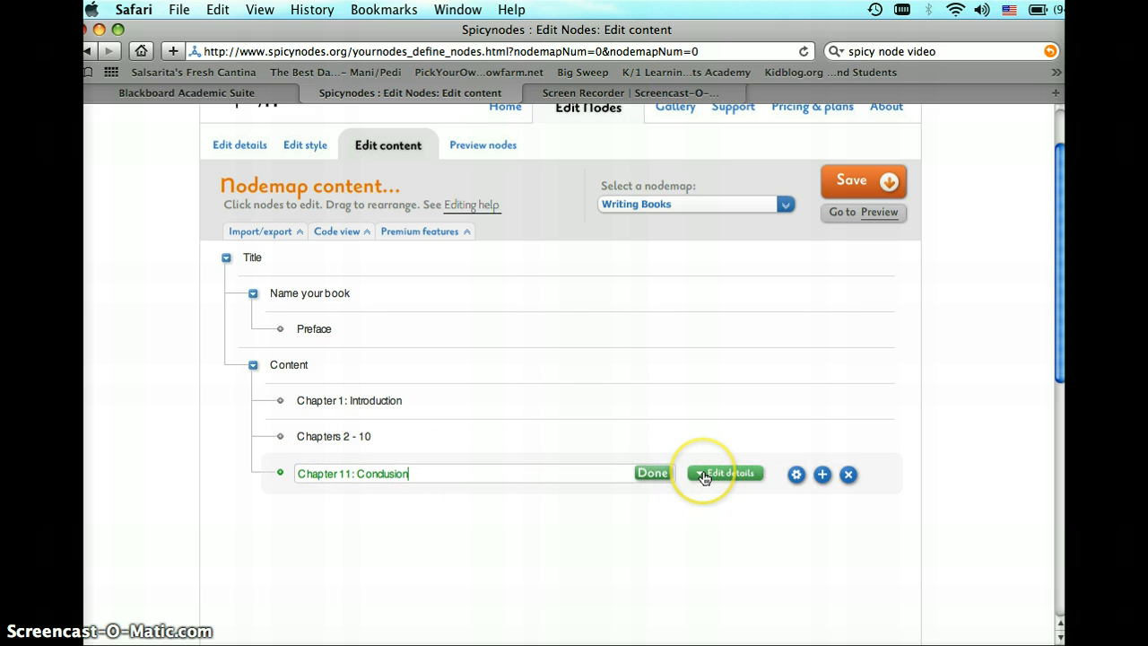
left_click_drag(648, 438, 660, 448)
left_click(615, 437)
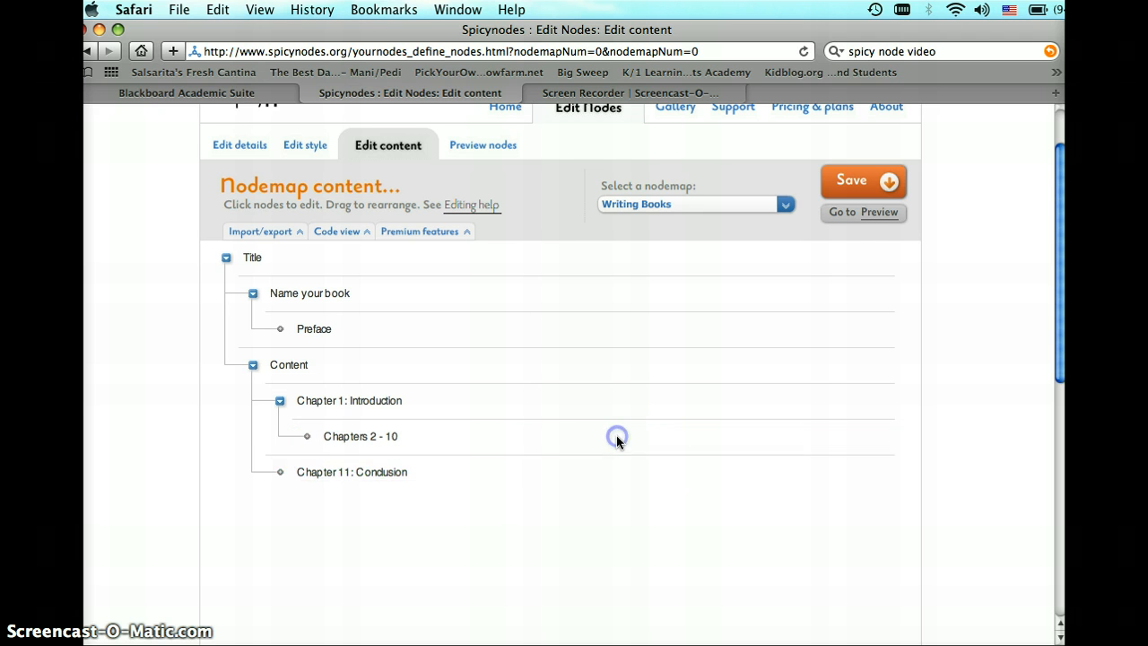
- Move the nested Chapters 2 - 10 node out beside Content, and place it back under Content between Chapter 1 and Chapter 11
left_click(271, 440)
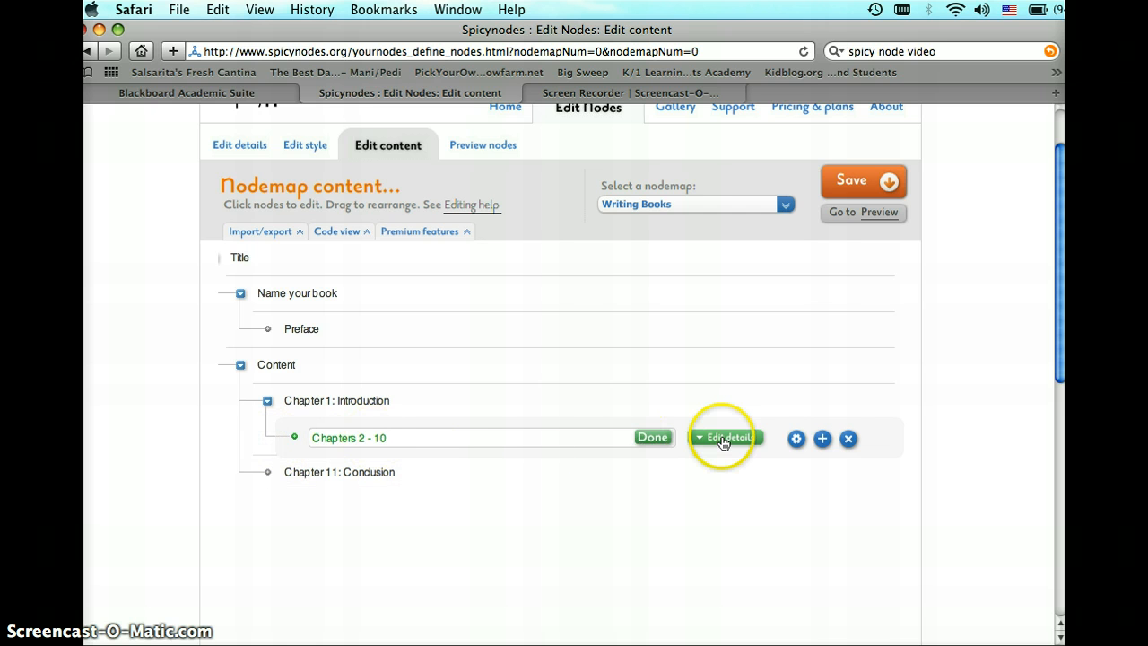
left_click(658, 438)
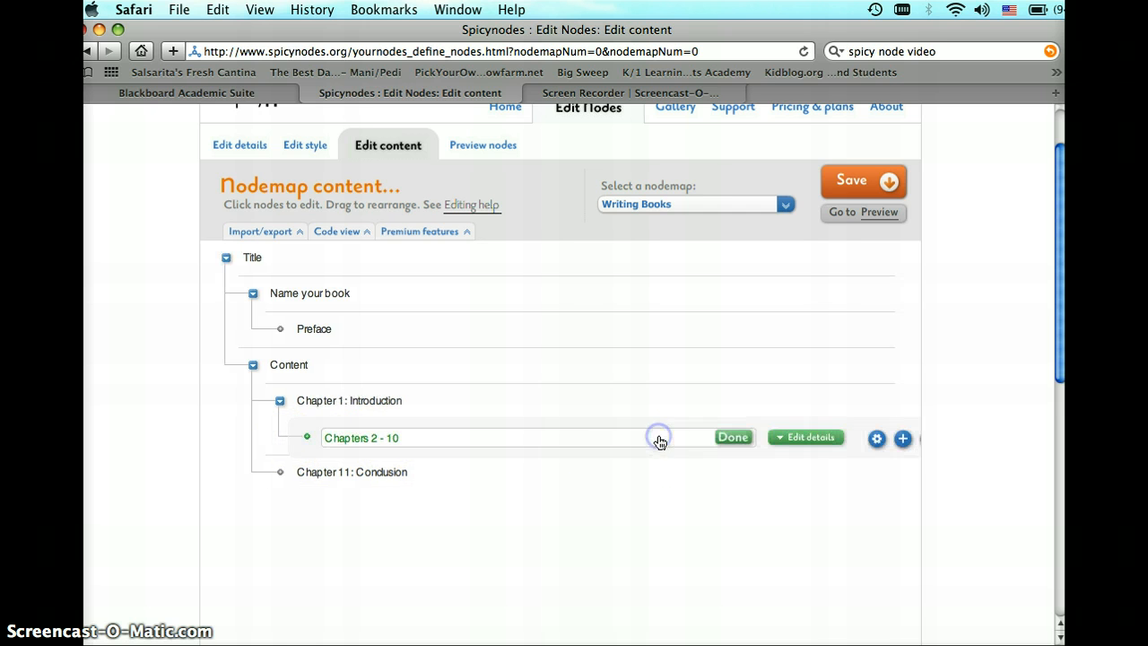
left_click(307, 439)
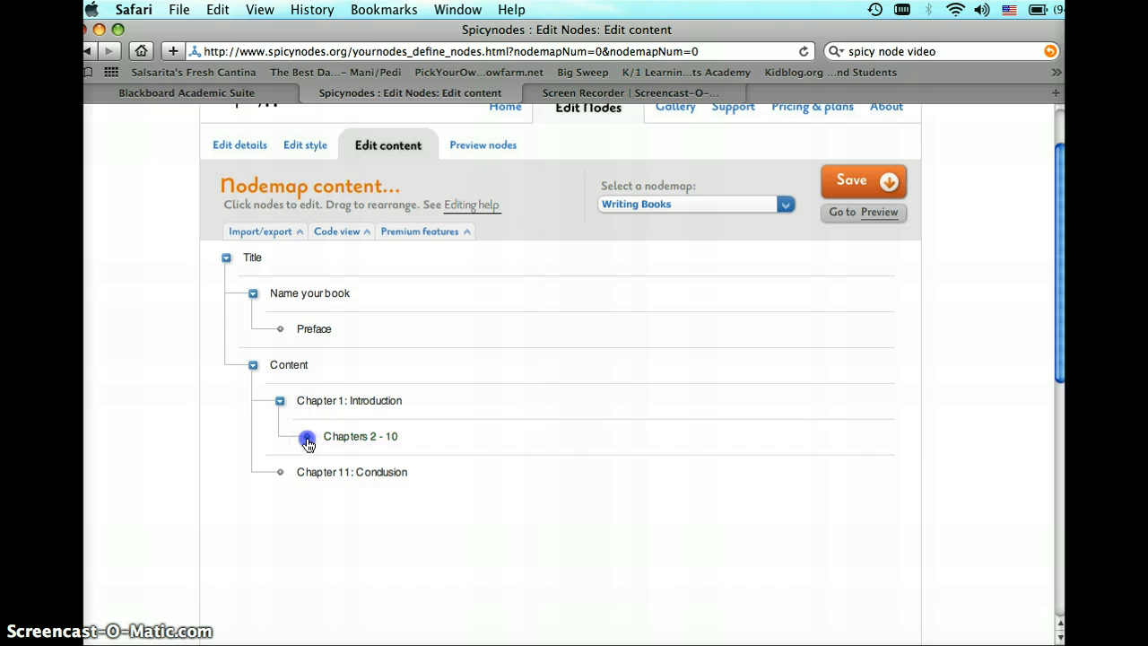
left_click_drag(307, 439, 265, 387)
mouse_move(252, 477)
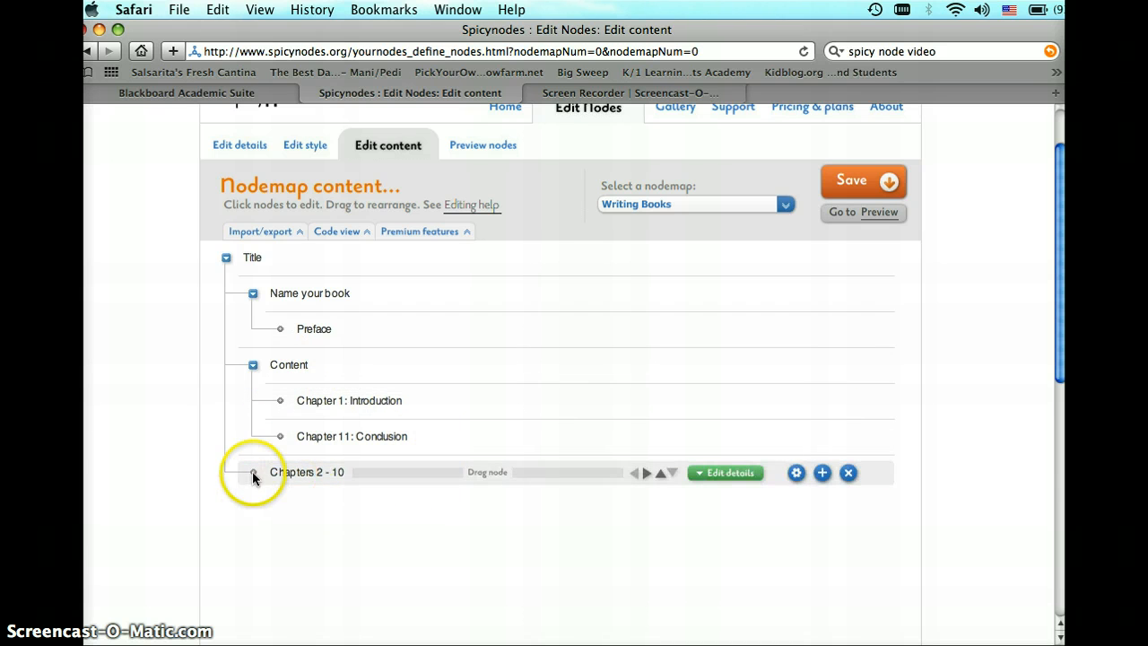
left_click_drag(253, 472, 267, 426)
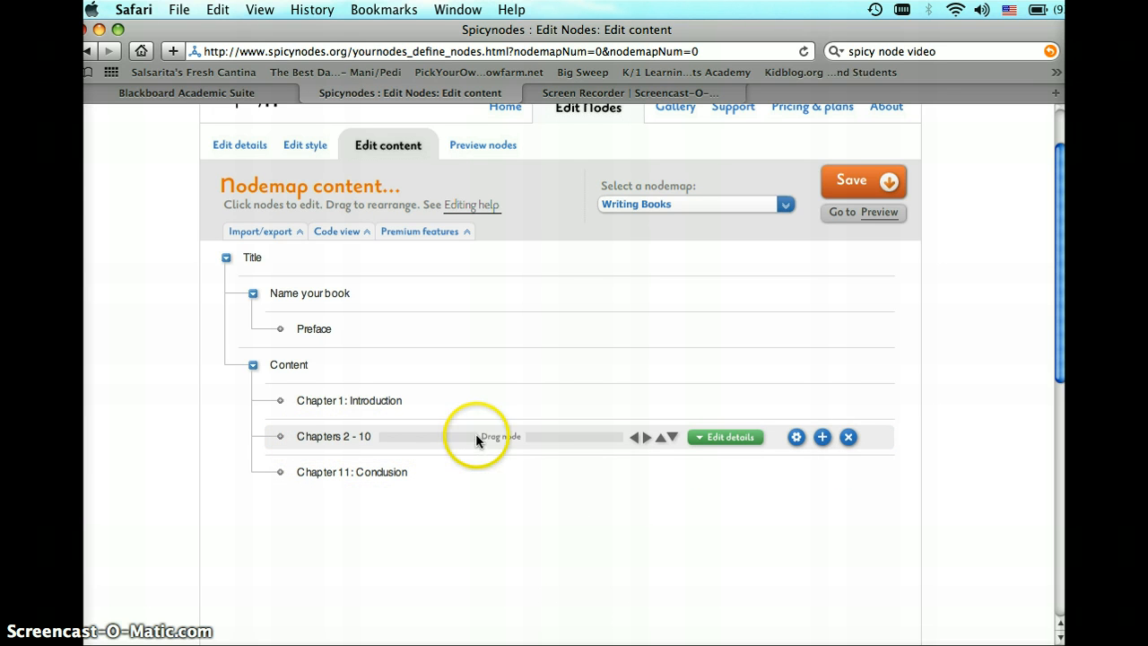
- Try reordering the chapter nodes, and restore the order Chapter 1, Chapters 2 - 10, Chapter 11 under Content
left_click(662, 438)
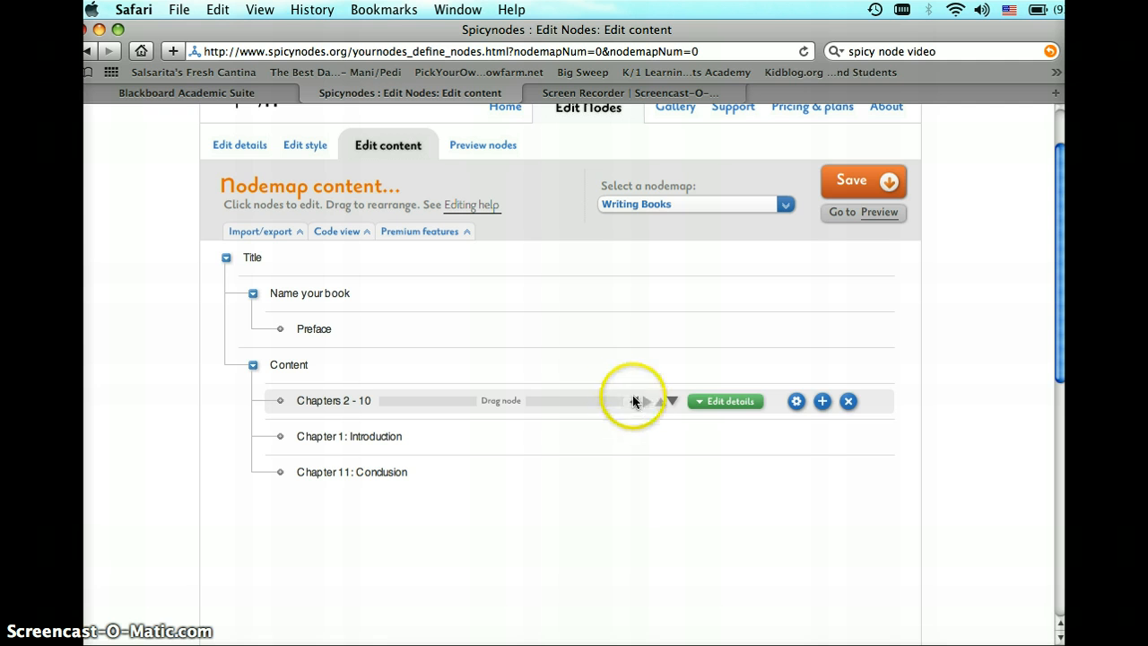
left_click(673, 401)
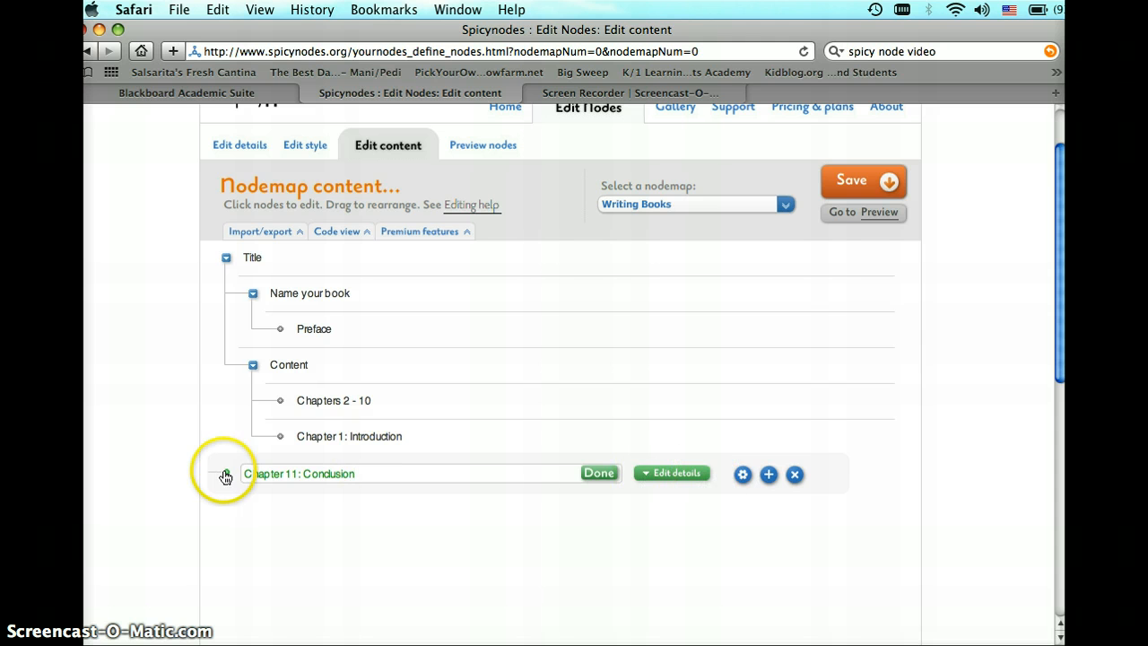
left_click_drag(225, 476, 275, 424)
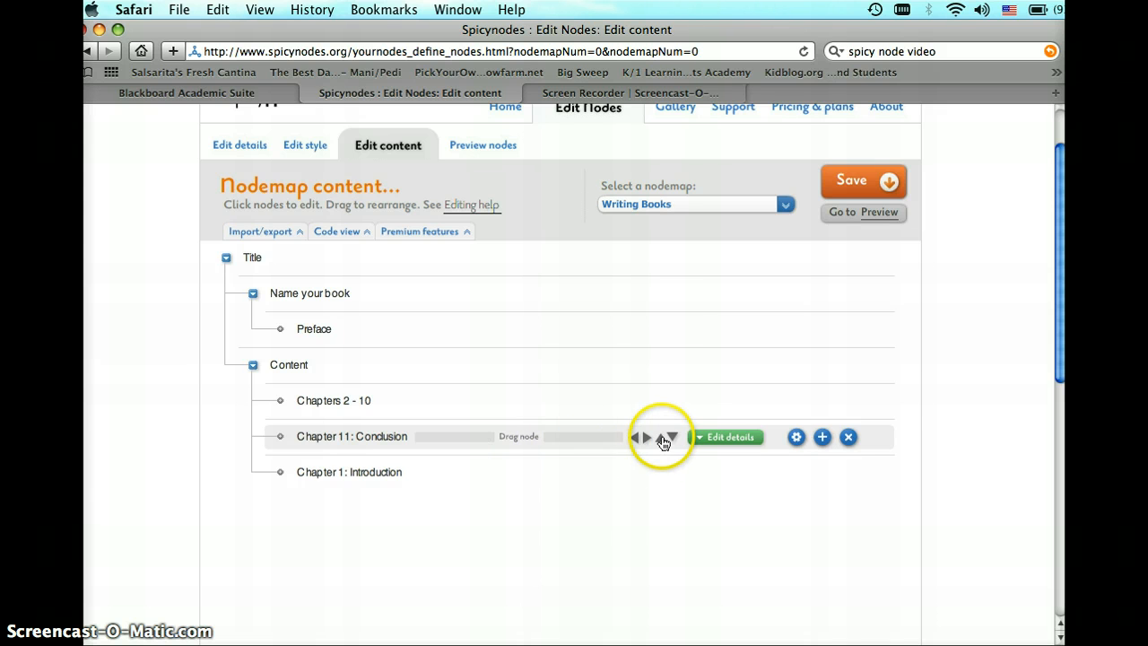
left_click(672, 438)
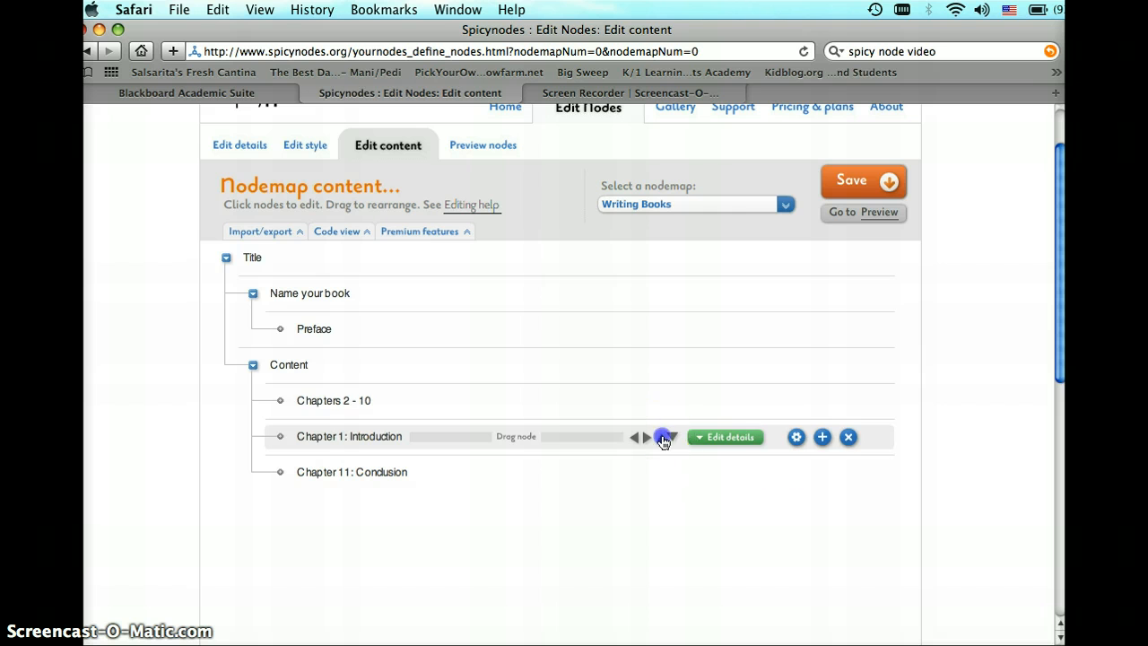
left_click(660, 438)
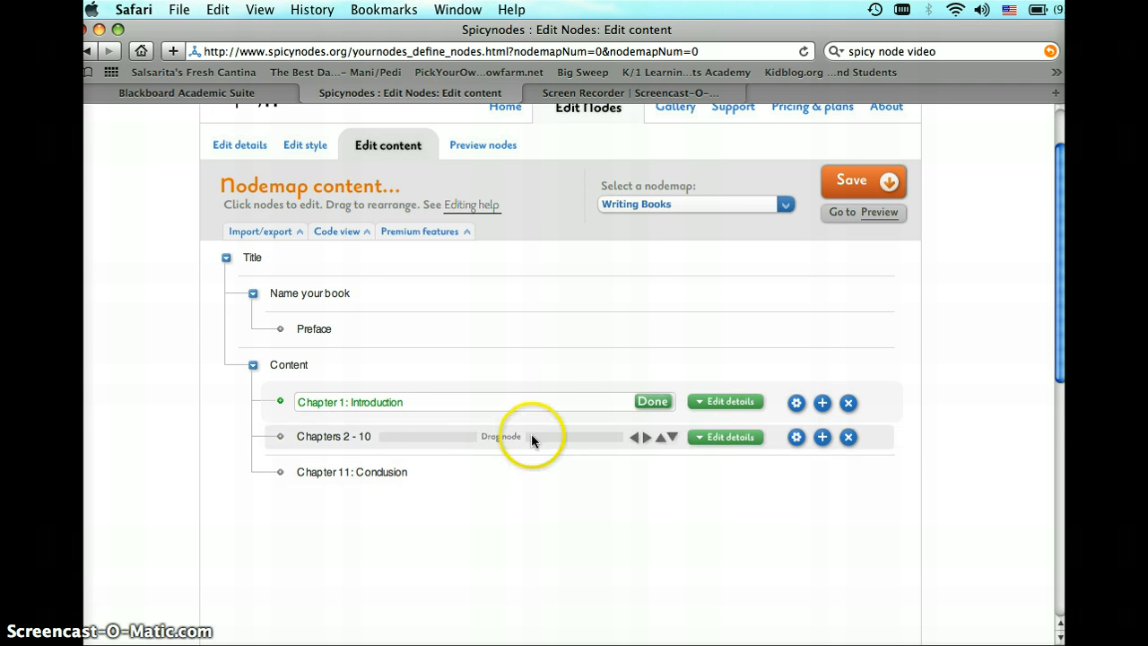
- Promote the Chapters 2 - 10 node to the same level as Content, and return it to its place after Chapter 1: Introduction
left_click(637, 437)
left_click(636, 437)
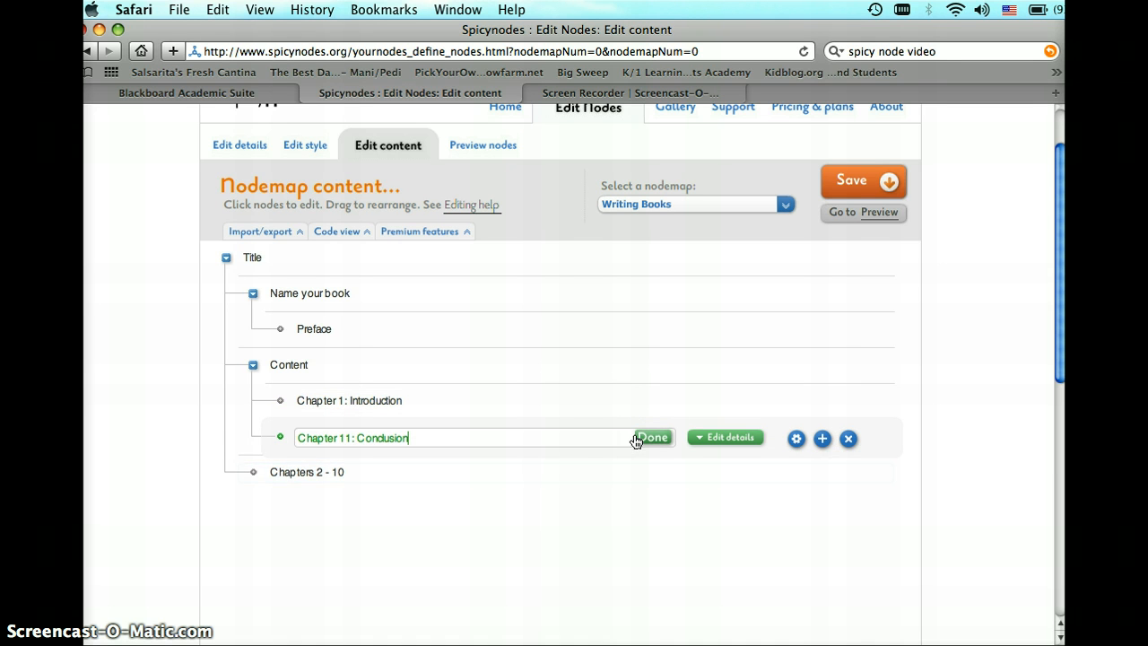
mouse_move(263, 475)
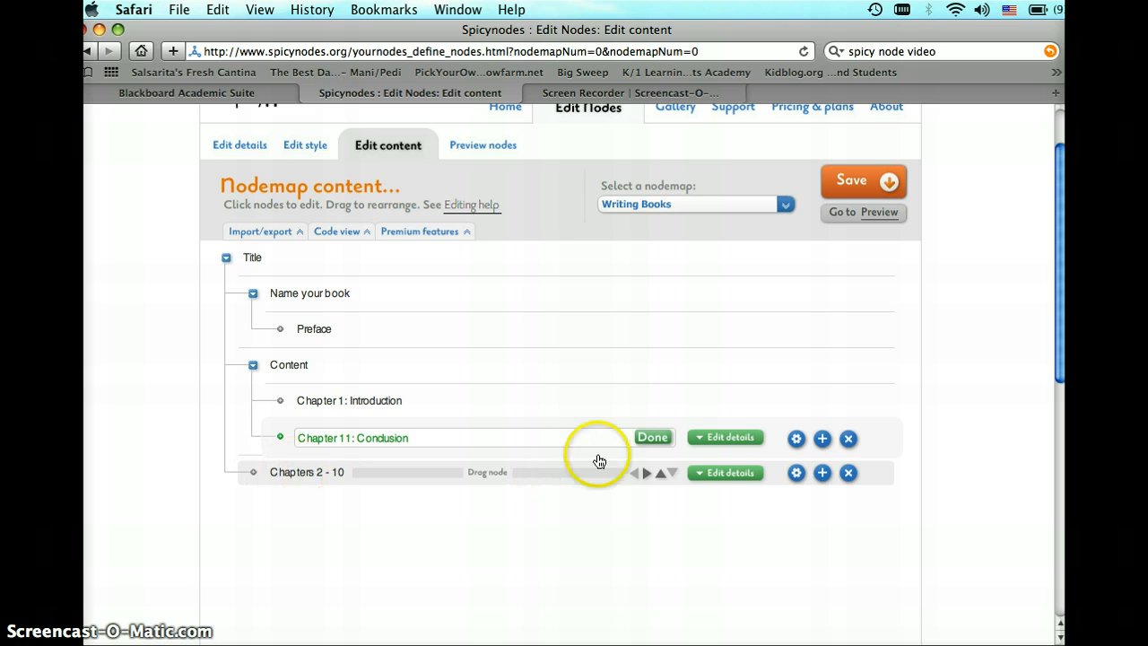
left_click(646, 472)
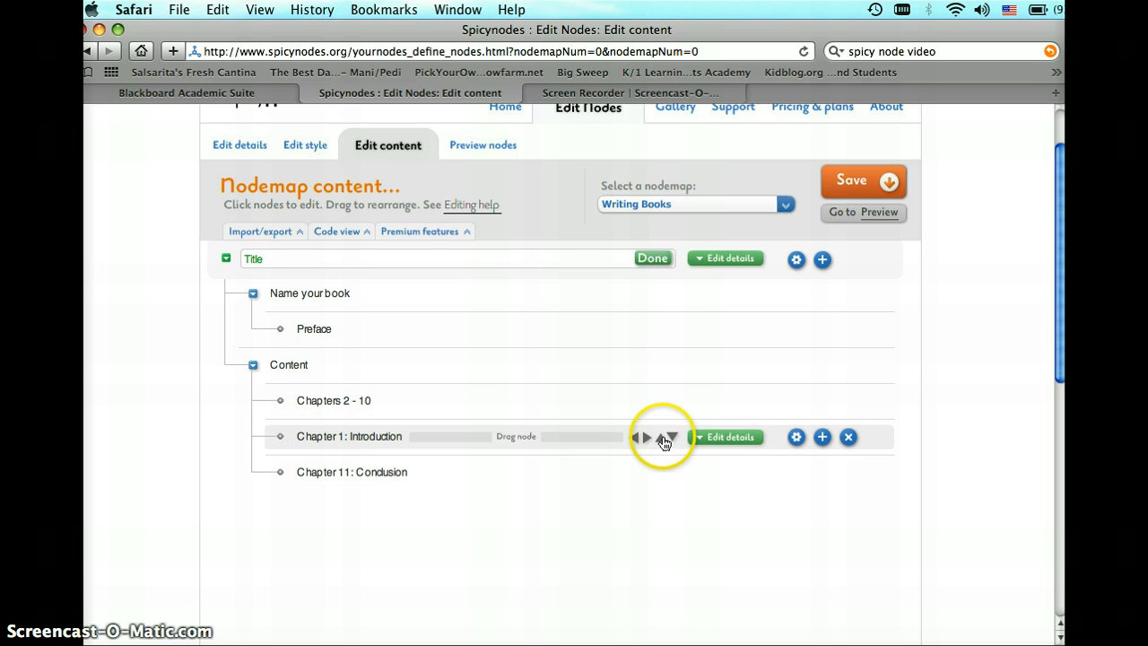
left_click(661, 438)
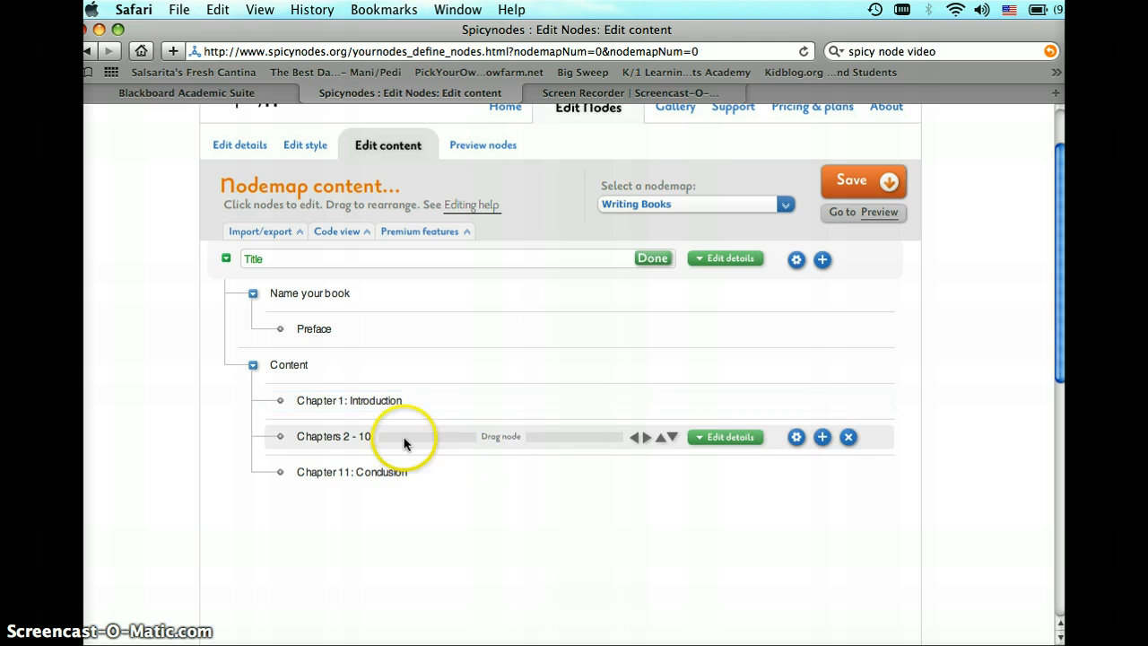
- Insert extra spacing before the 2 in the Chapters 2 - 10 node title and finish the edit
left_click(347, 446)
left_click_drag(347, 442, 354, 435)
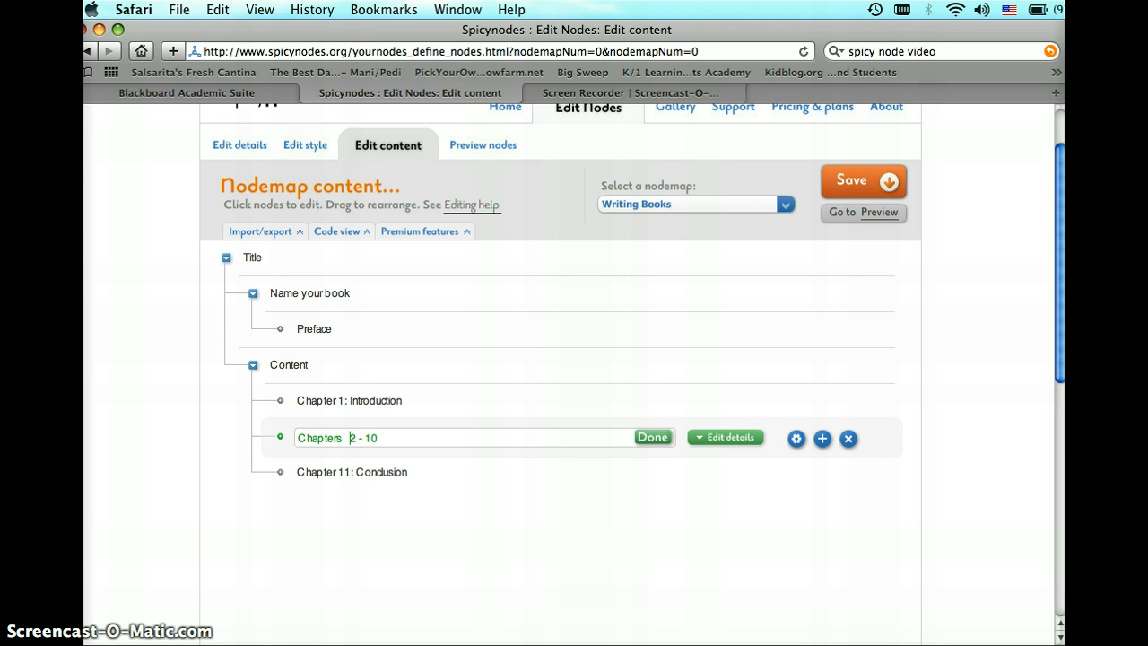
left_click(653, 437)
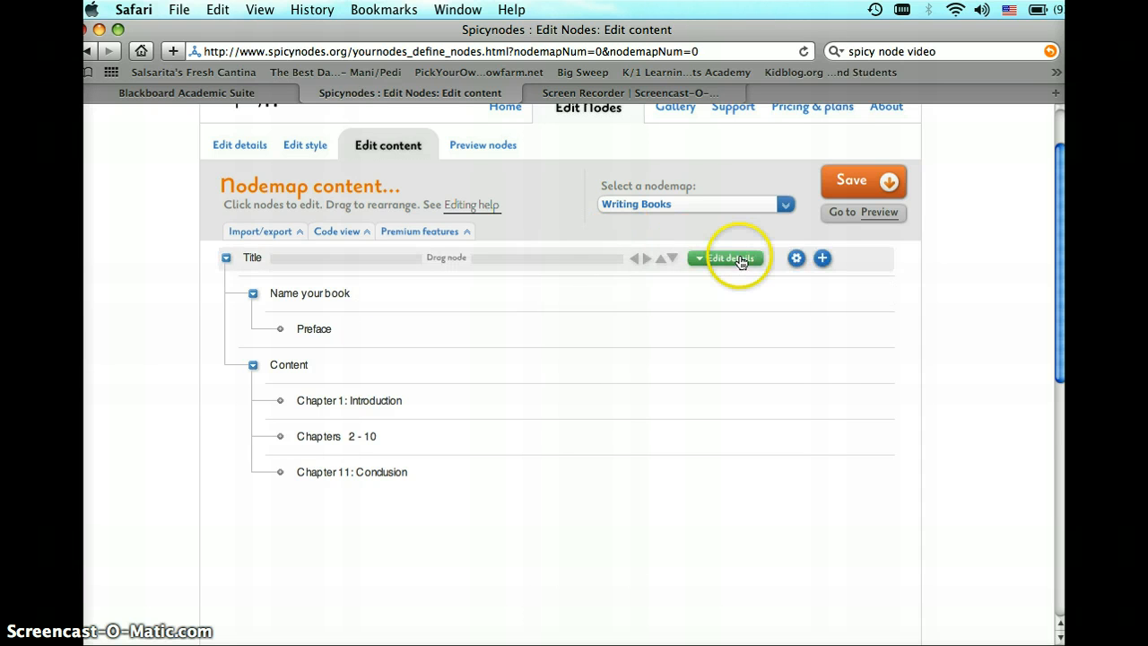
- Save the Writing Books nodemap, preview it, and open its live version
left_click(849, 184)
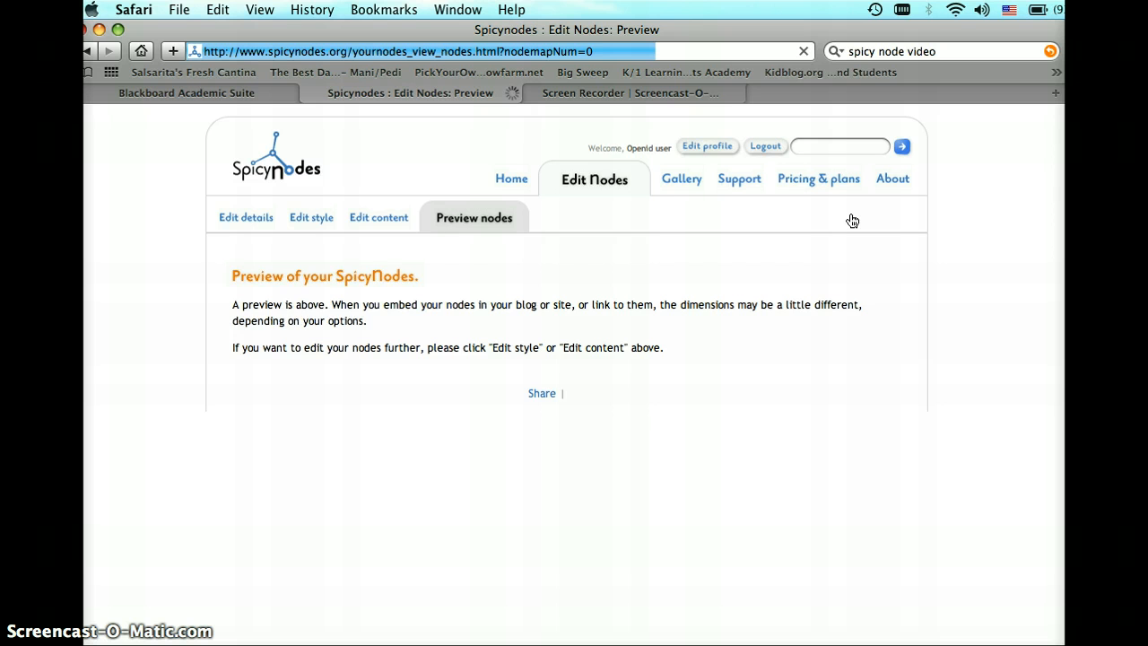
left_click(767, 275)
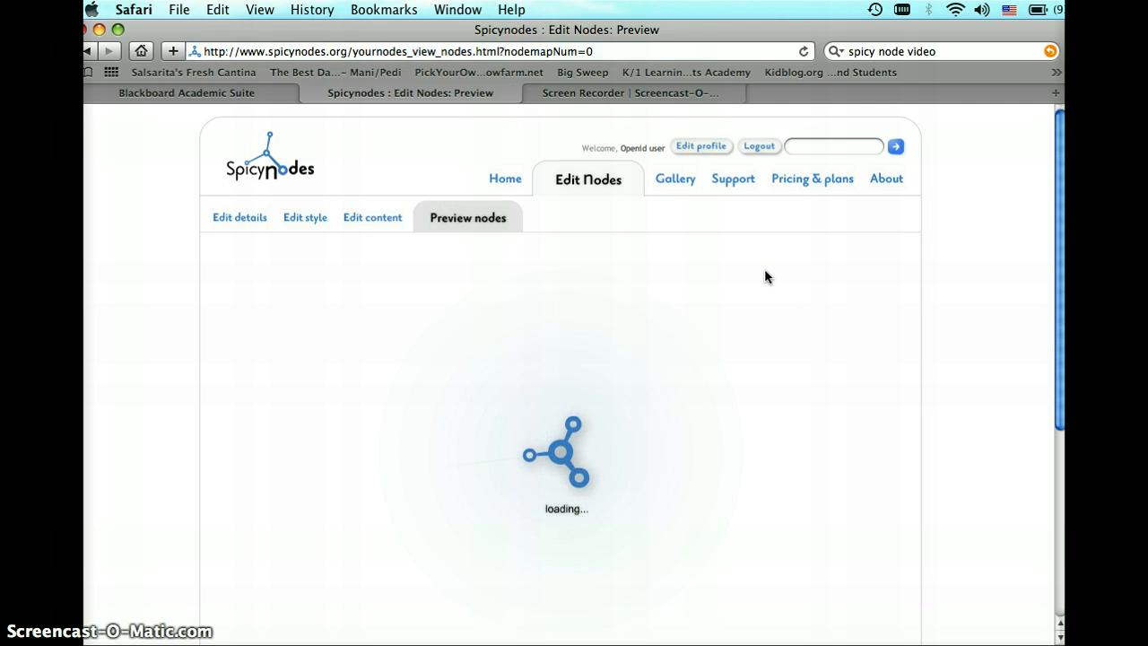
left_click(939, 242)
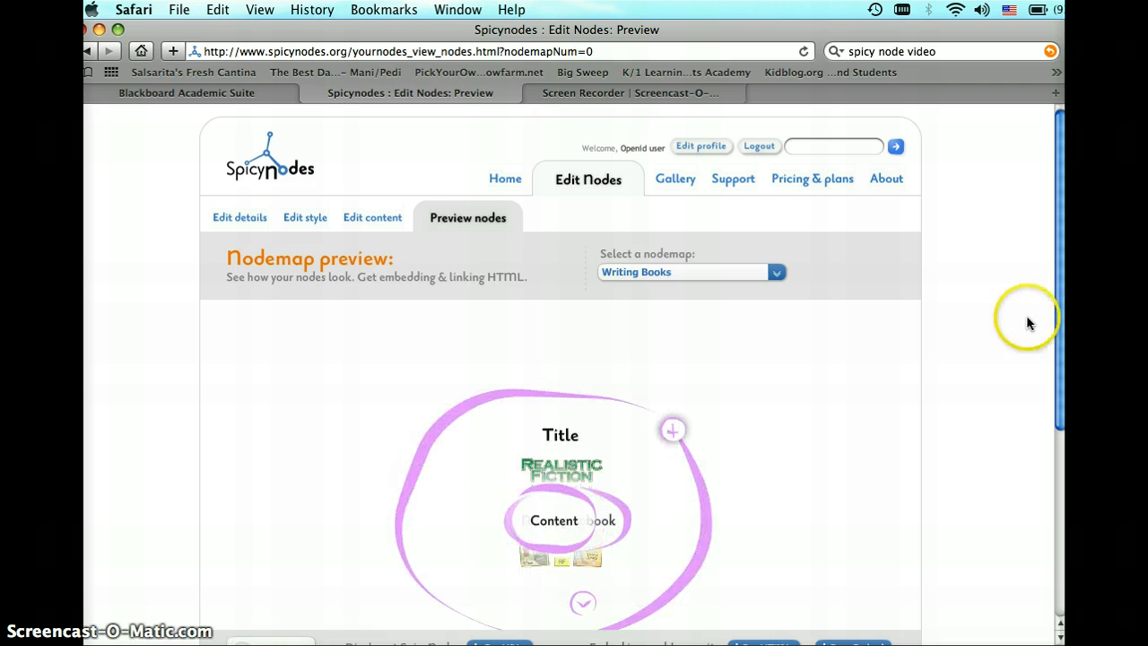
left_click_drag(1059, 318, 1060, 397)
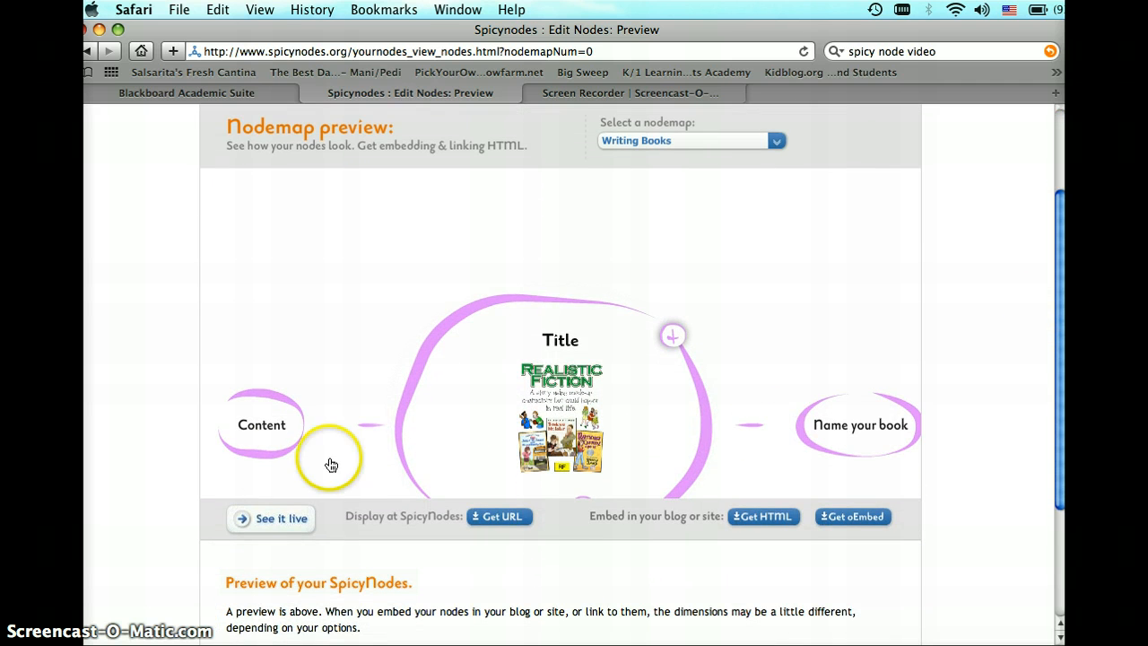
left_click(290, 529)
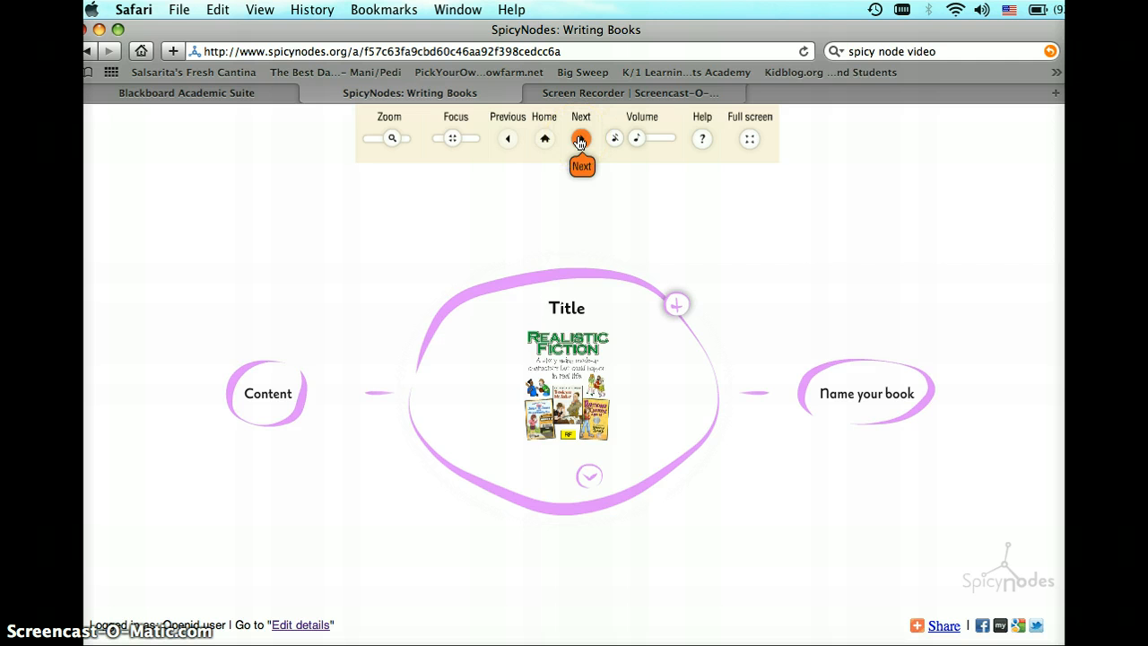
- Review the live nodemap node by node from Title through Name your book, Preface, Content and the chapters to Chapter 11: Conclusion
left_click(580, 140)
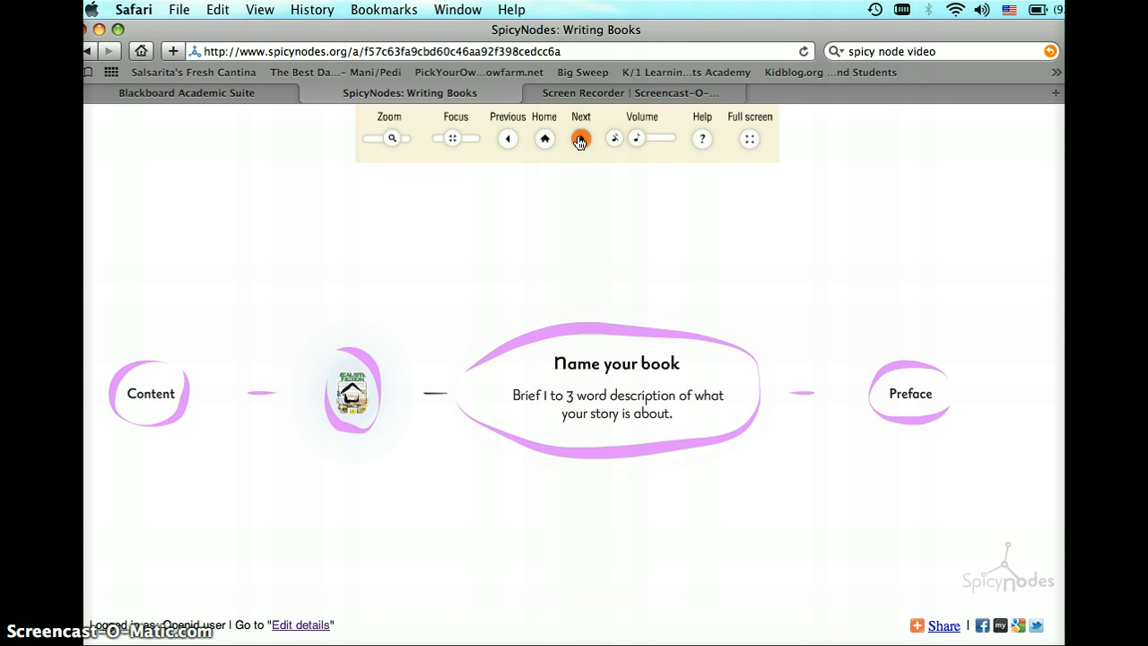
left_click(579, 140)
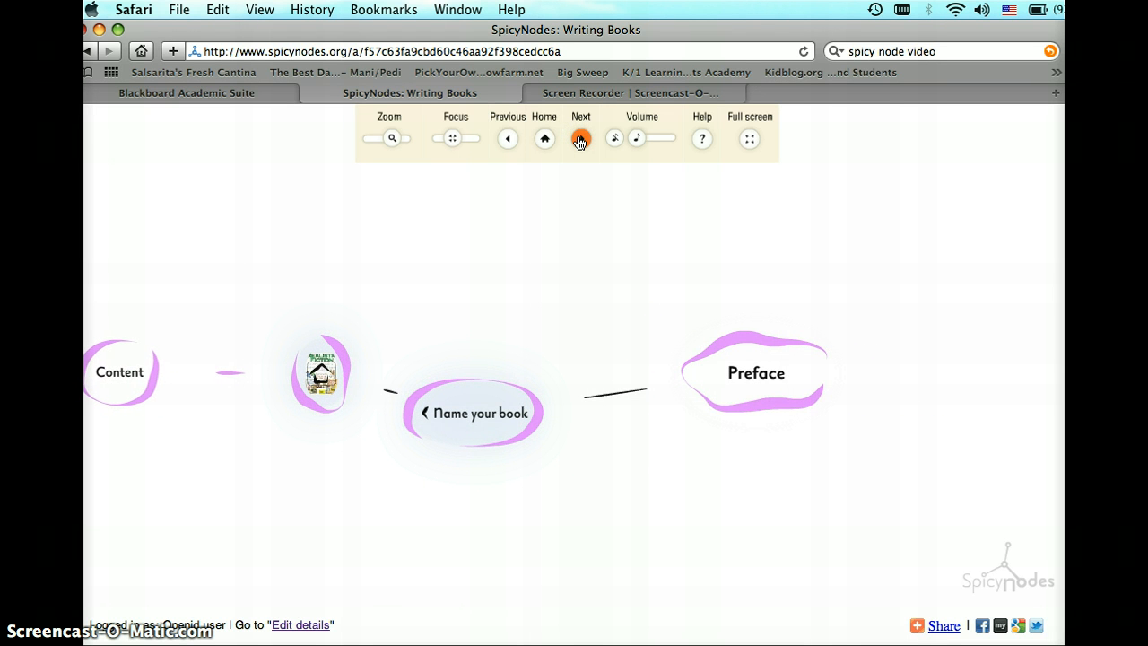
left_click(580, 140)
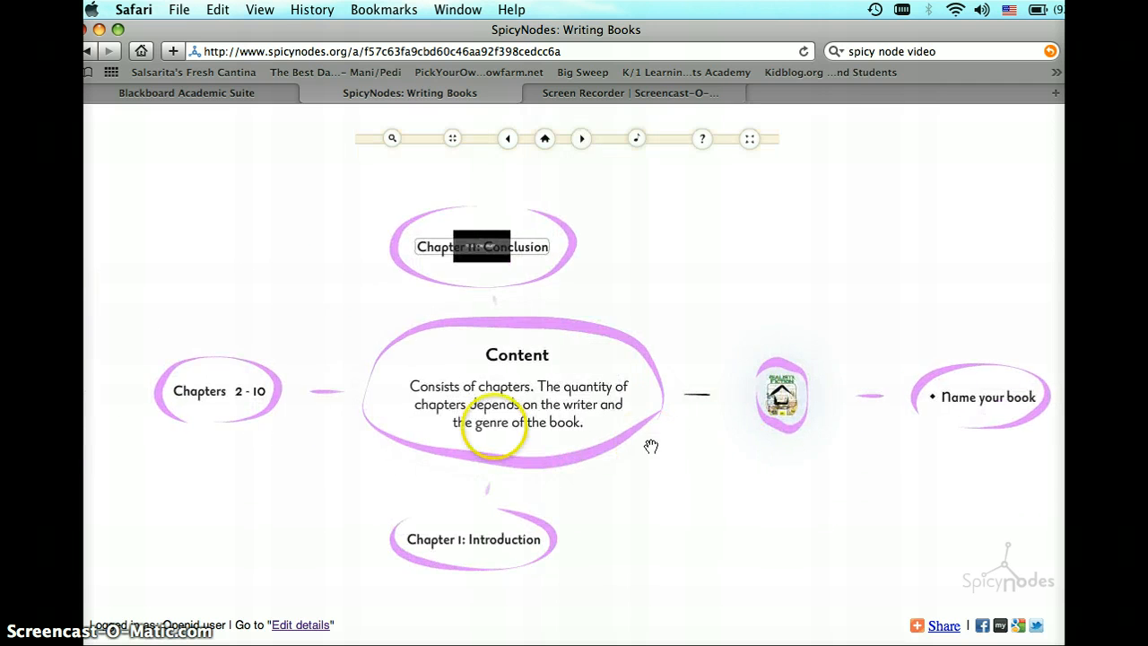
left_click(581, 138)
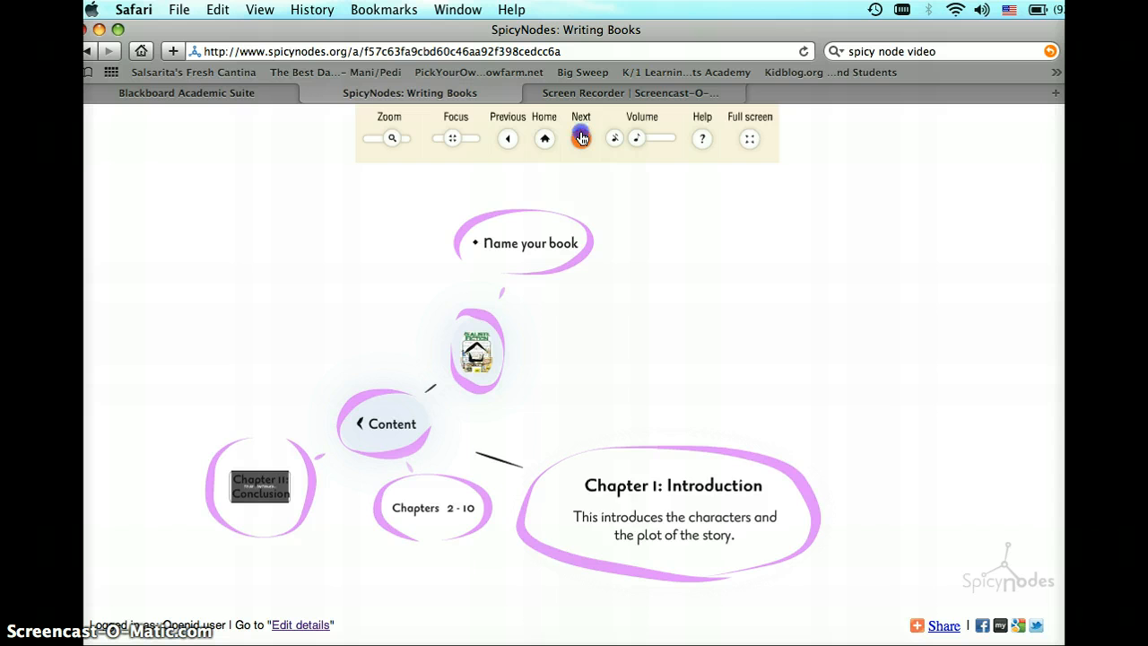
left_click(581, 138)
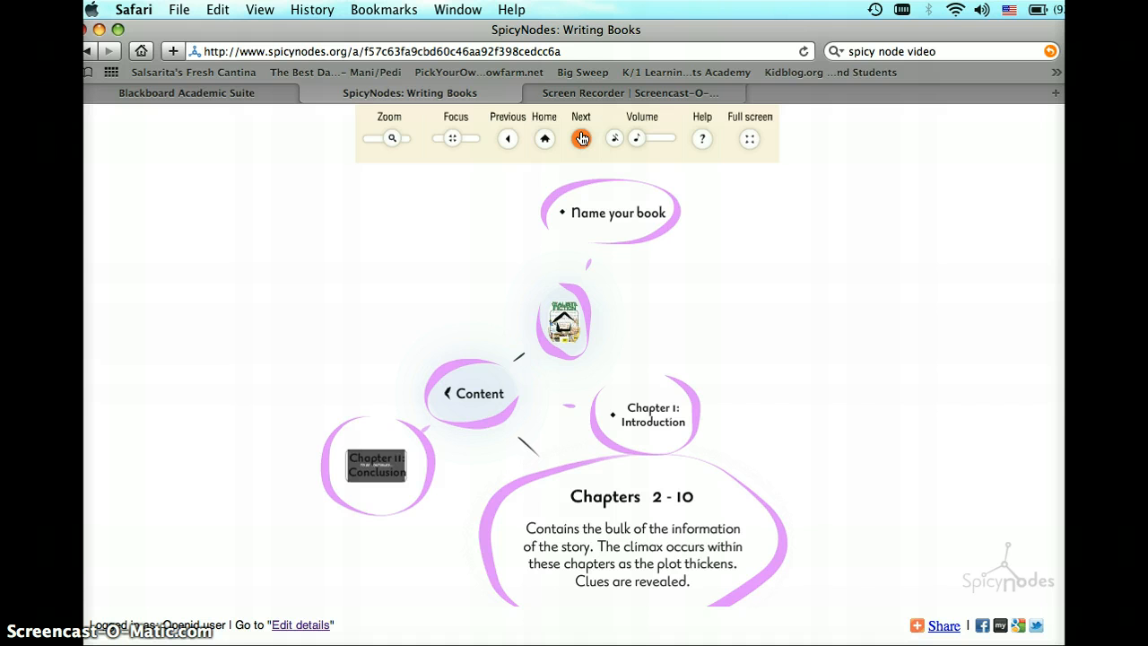
left_click(581, 138)
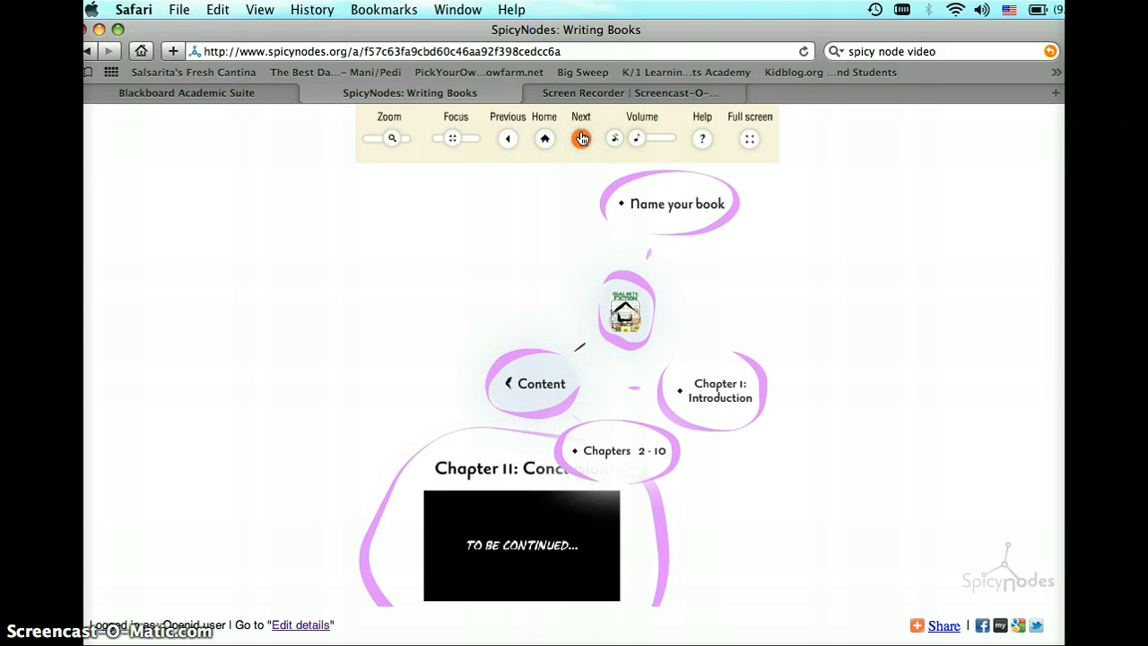
- Enlarge the Chapter 11: Conclusion node to view its picture, and shrink it back to normal size
left_click(676, 505)
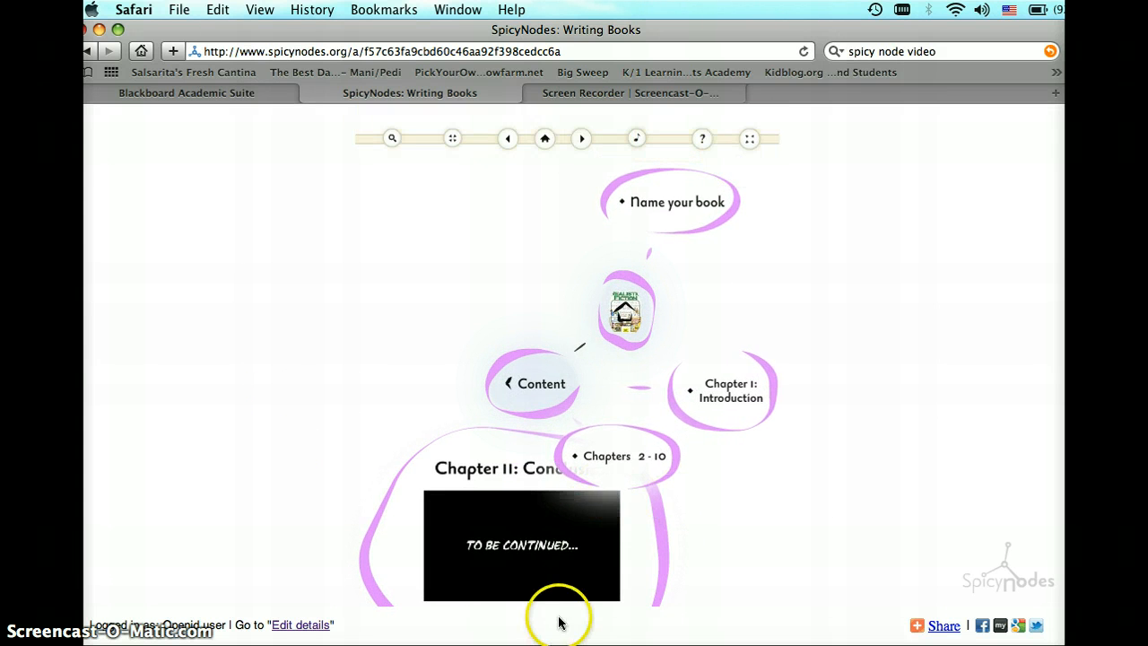
left_click(600, 476)
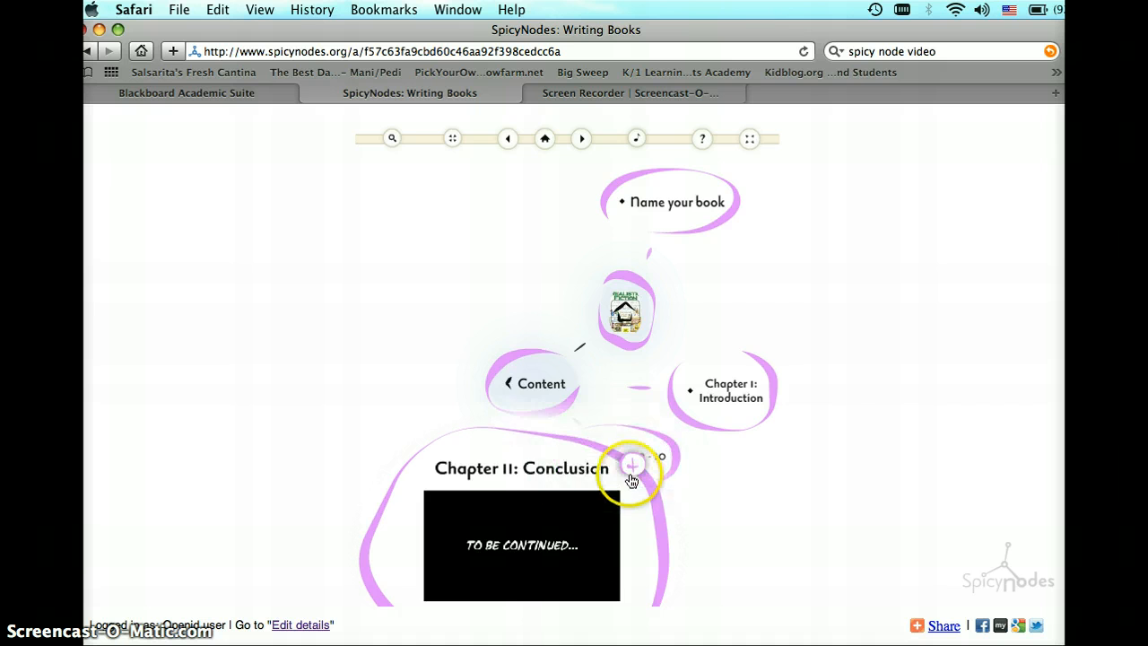
left_click(631, 470)
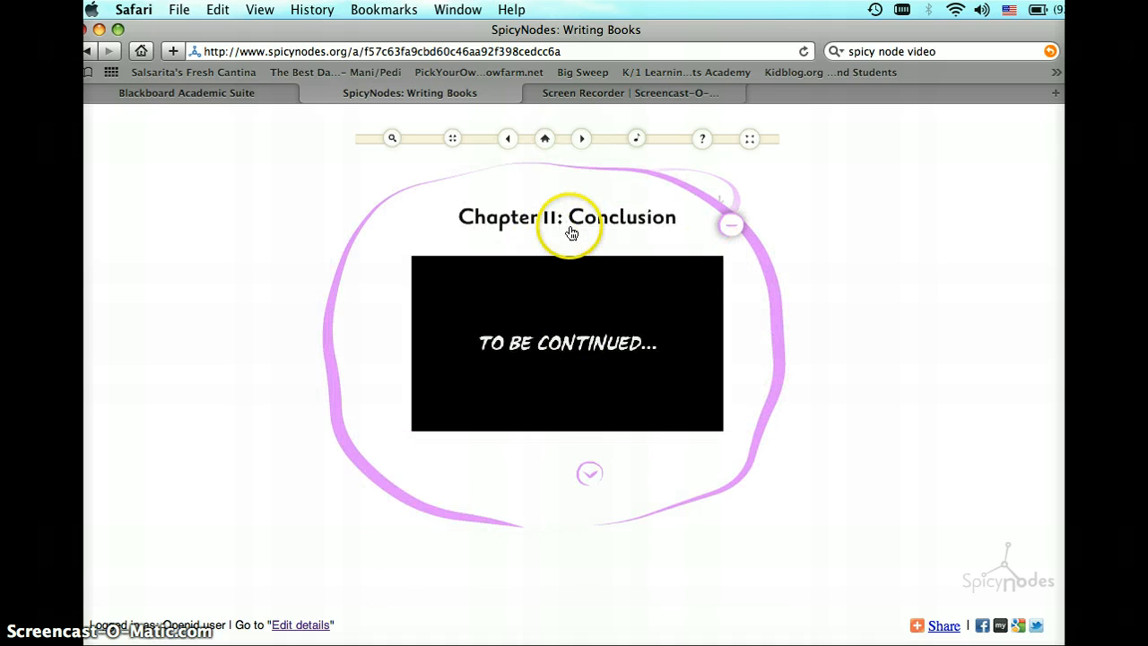
left_click(731, 231)
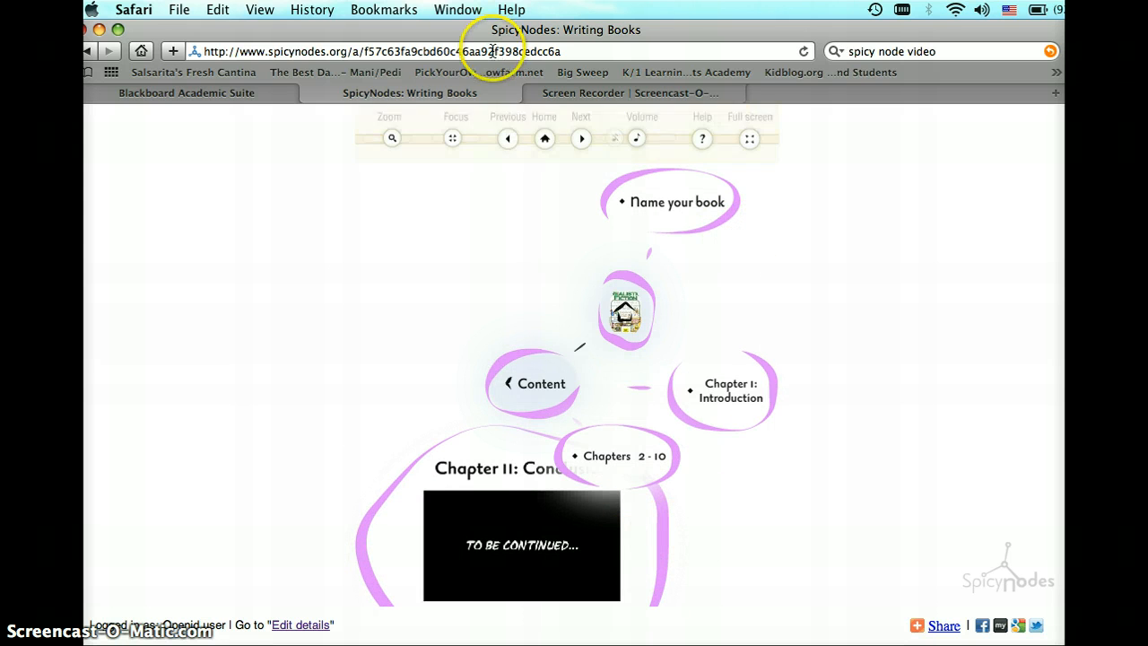
- Advance past the last chapter to the Title node, view Name your book, and return to the home node
left_click(581, 140)
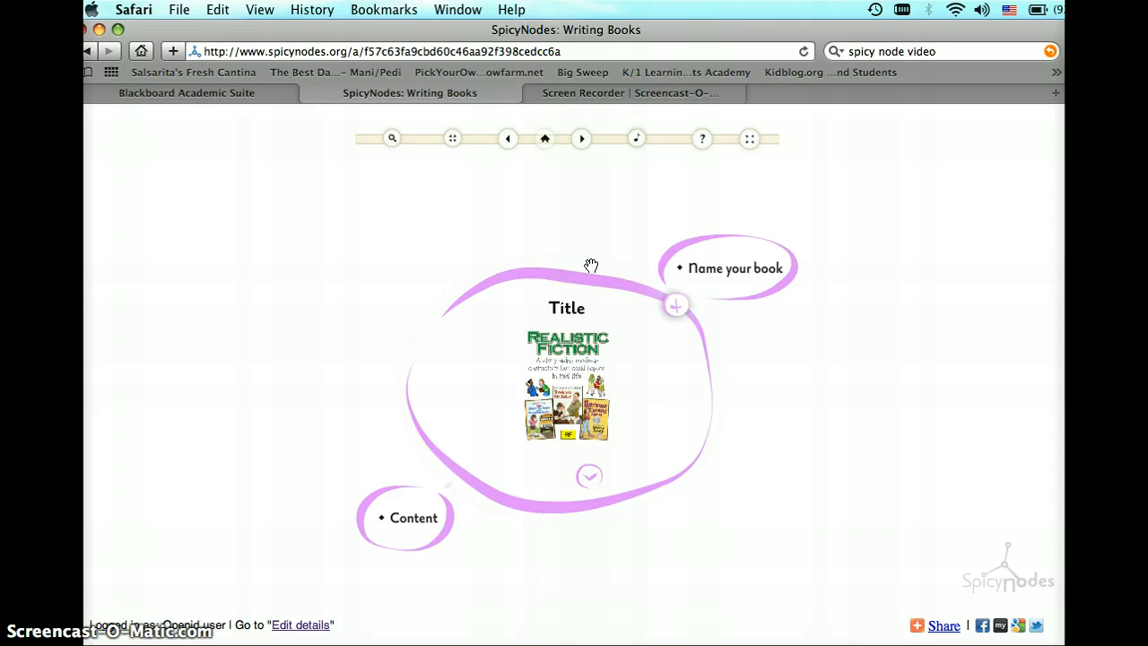
left_click(553, 155)
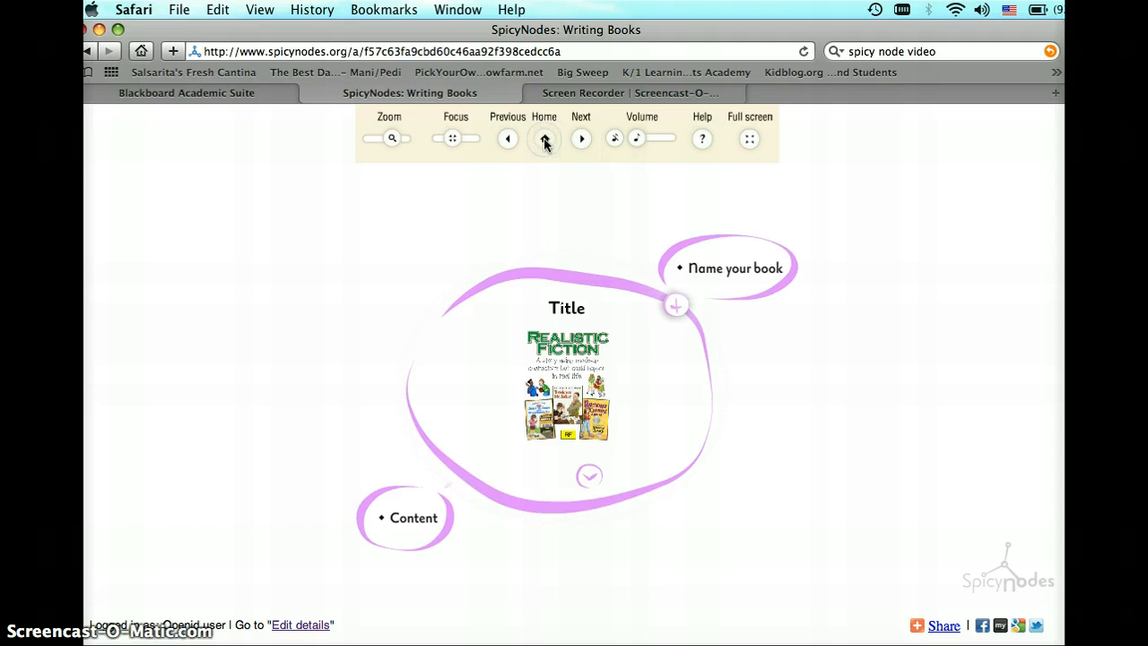
left_click(580, 141)
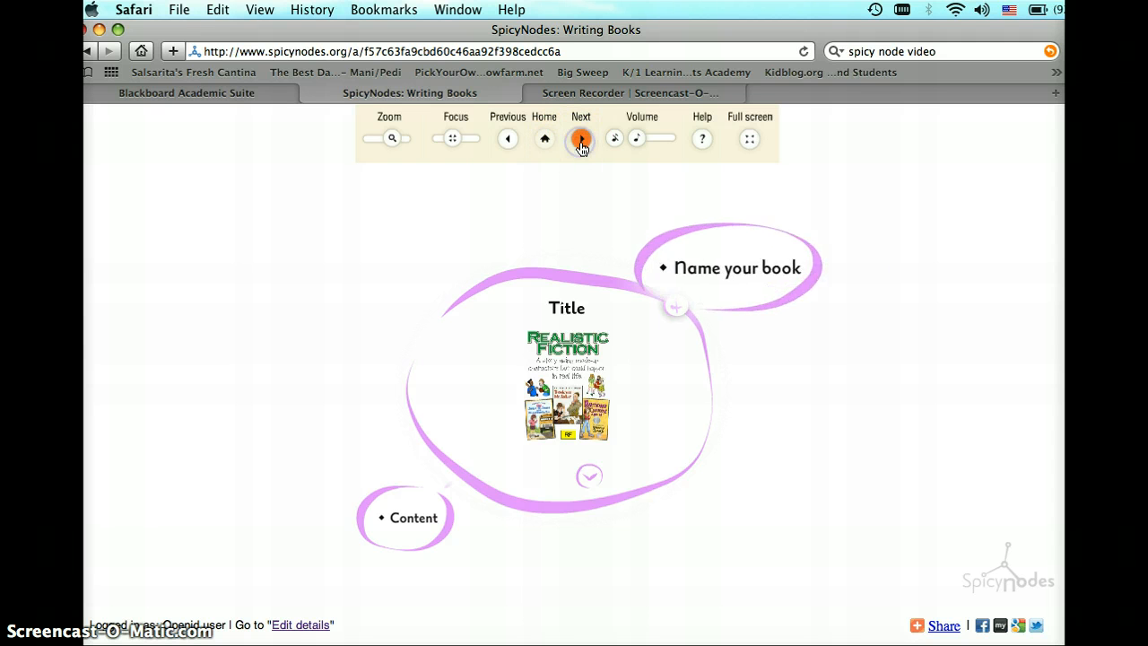
left_click(543, 142)
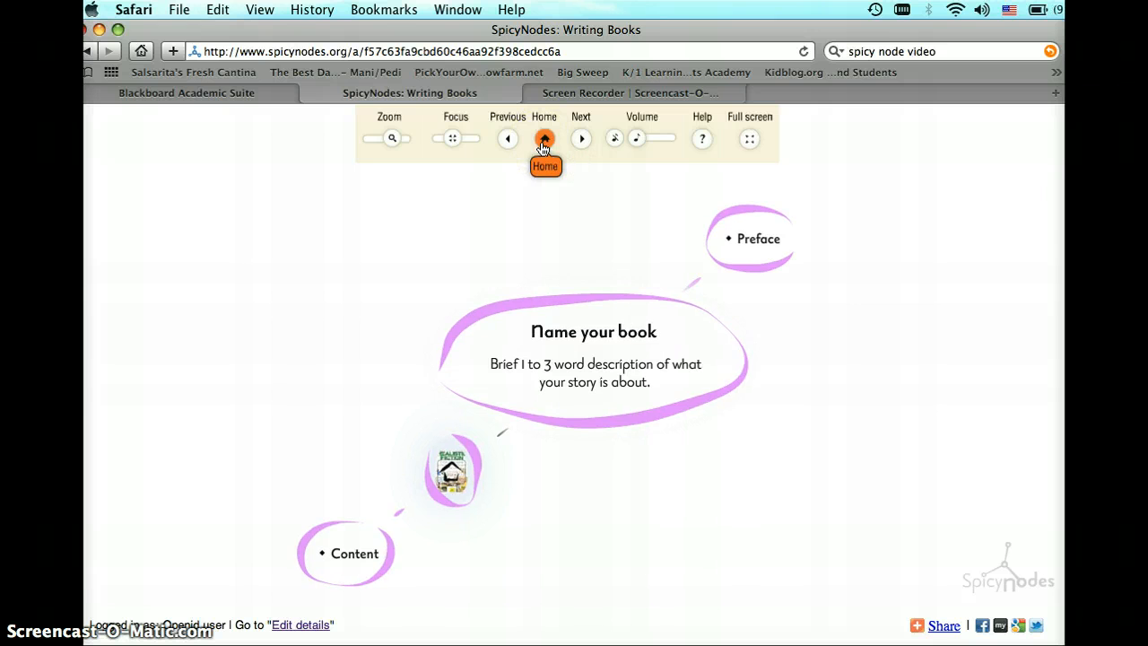
left_click(543, 141)
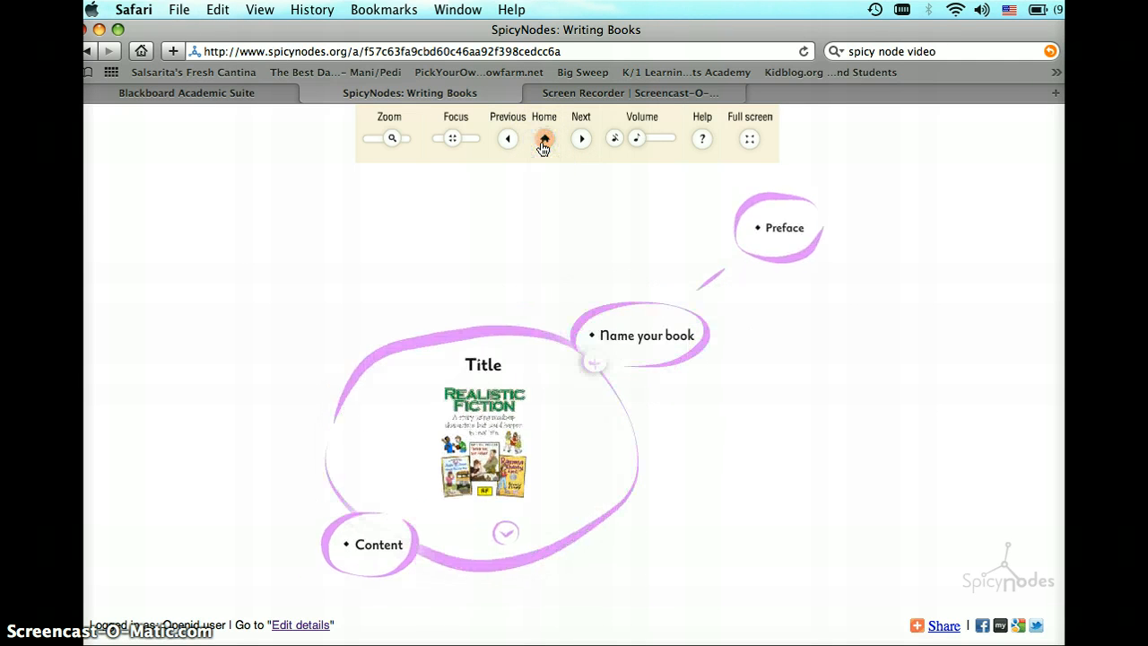
- Step forward from the Title node to Preface, and go back through Name your book to Title
left_click(579, 140)
left_click(580, 141)
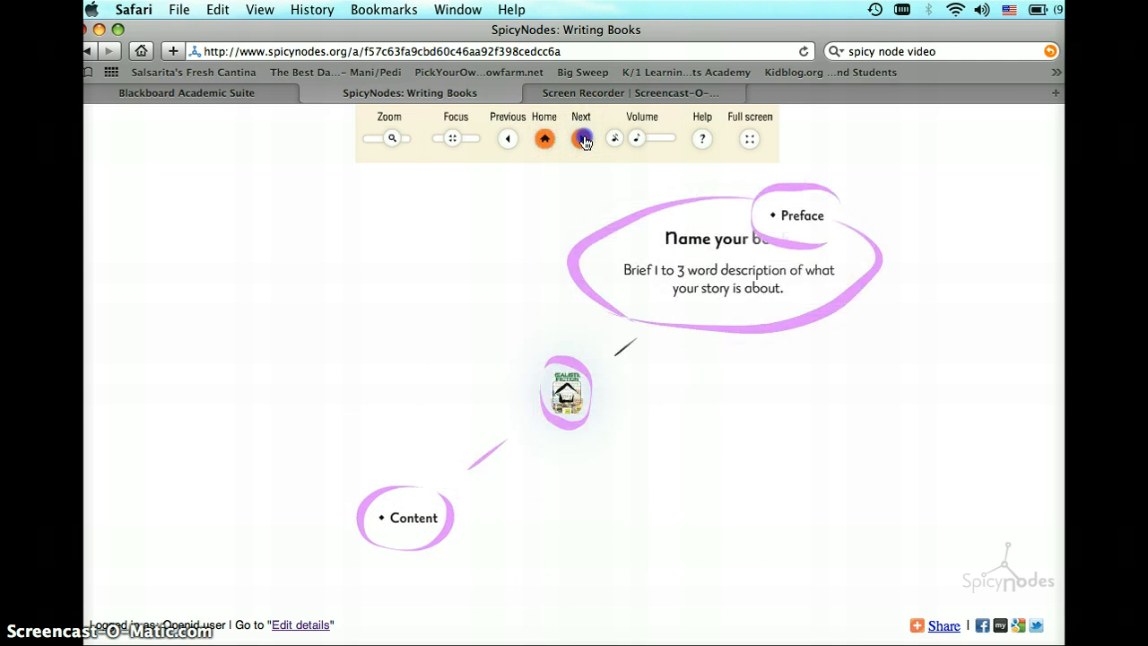
left_click(582, 140)
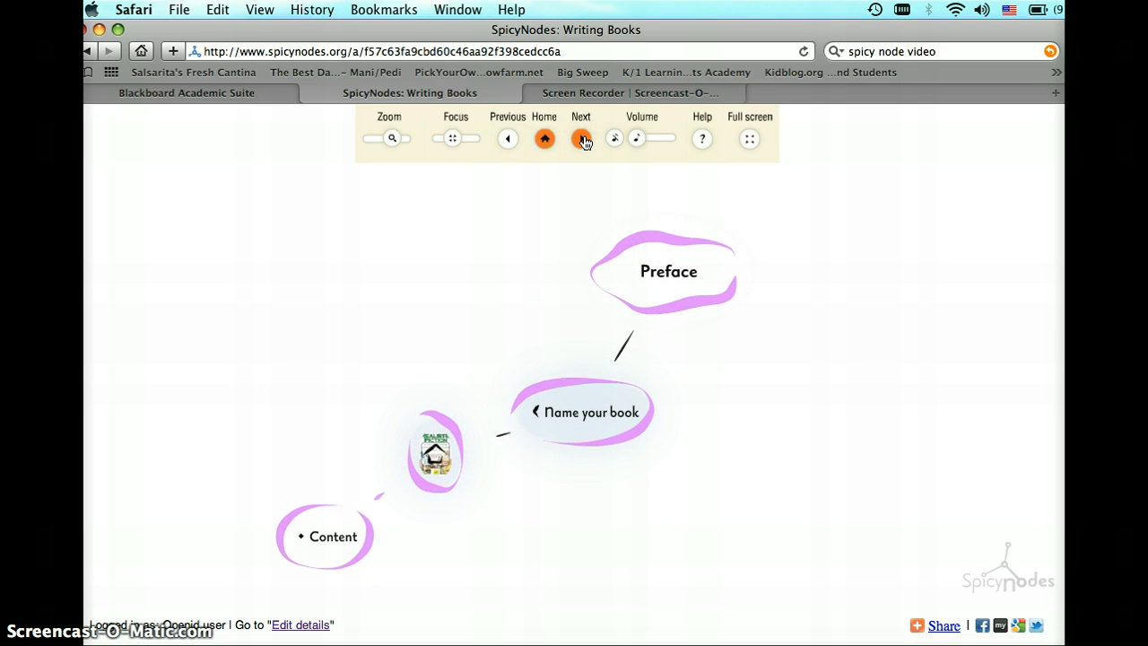
left_click(508, 144)
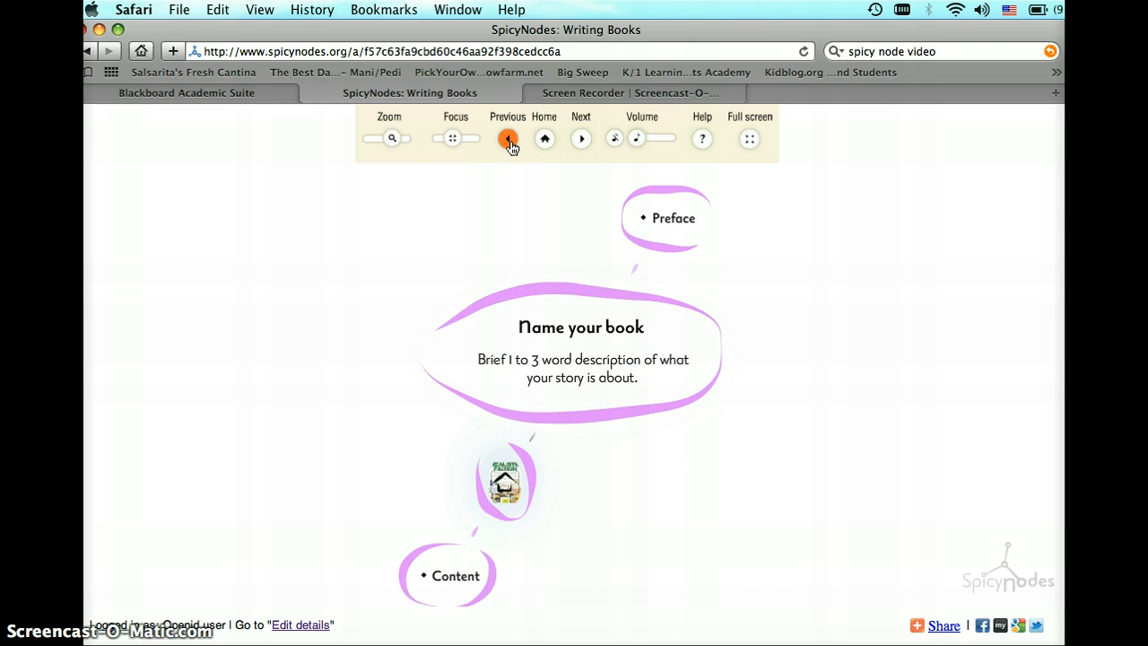
left_click(510, 143)
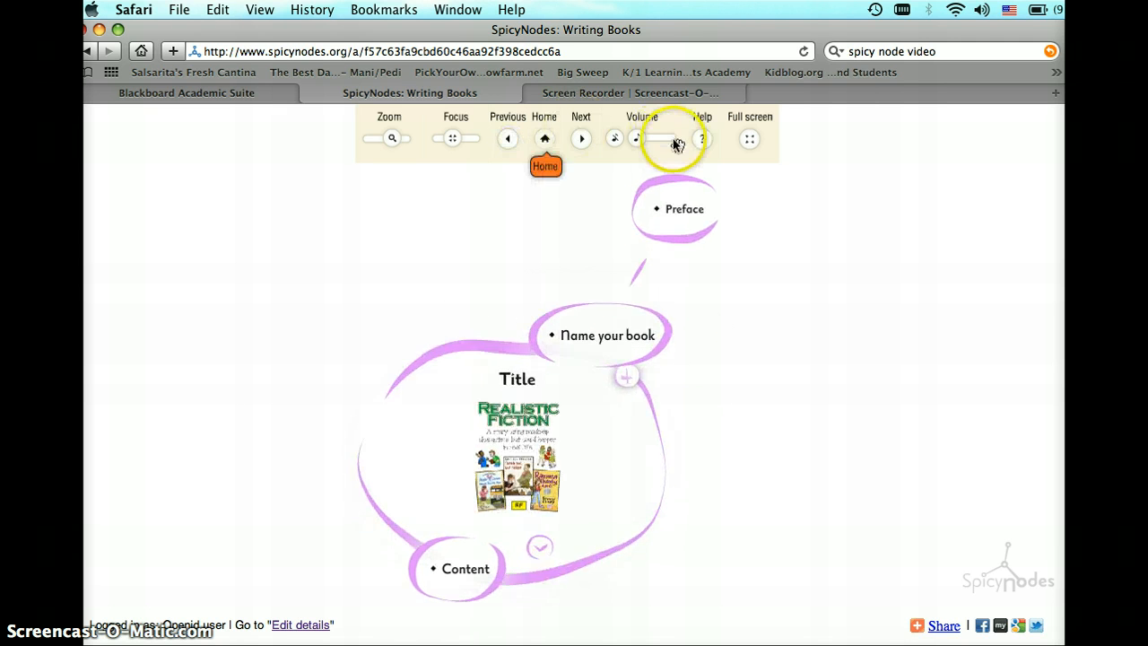
- Unmute the nodemap's sound and raise its volume level
left_click(614, 141)
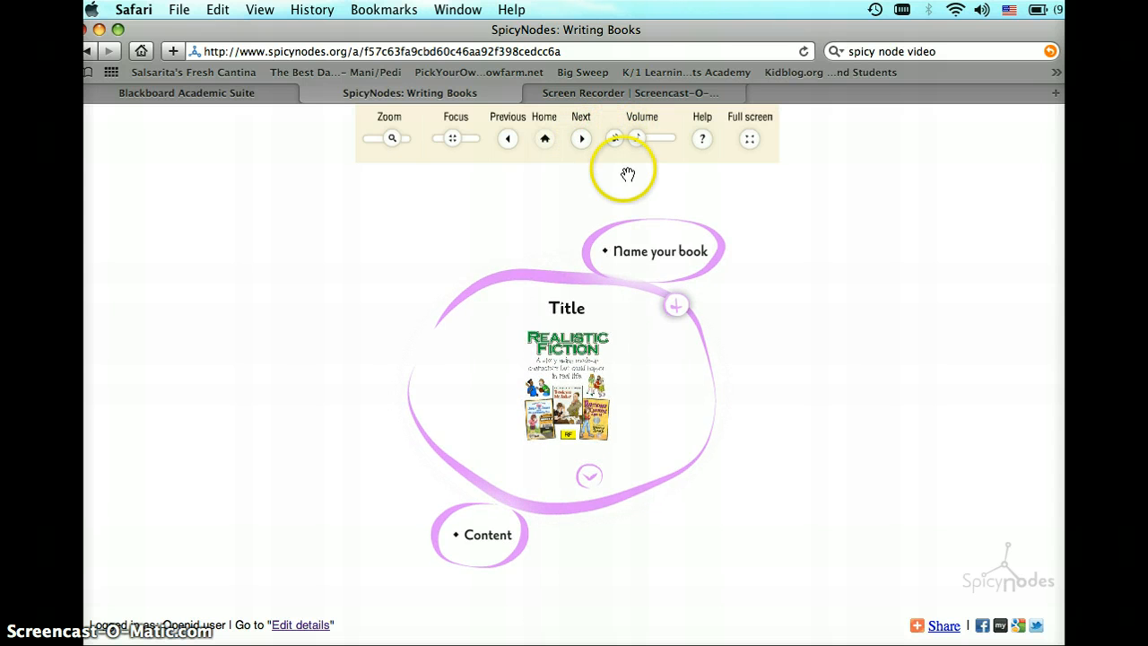
left_click(615, 139)
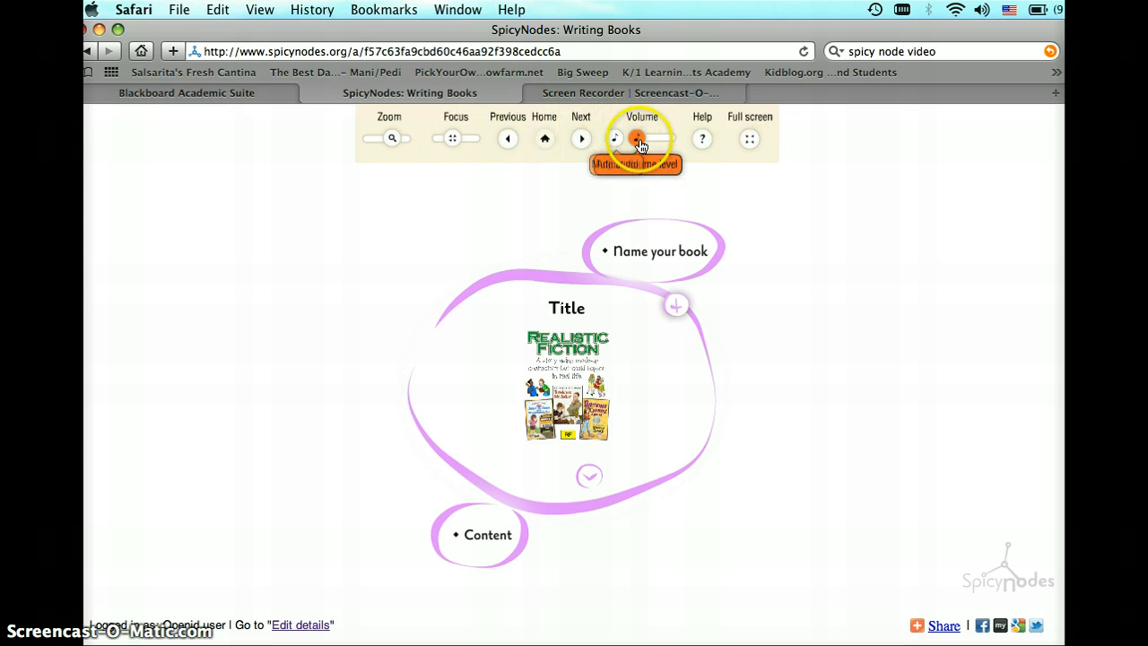
left_click_drag(636, 141, 655, 143)
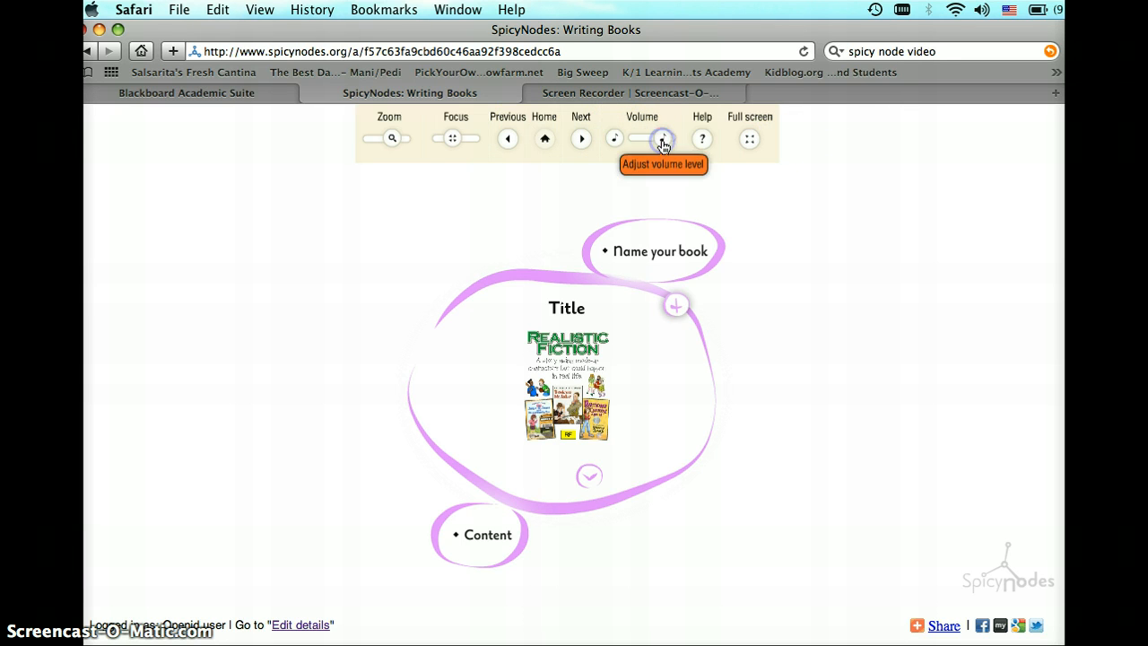